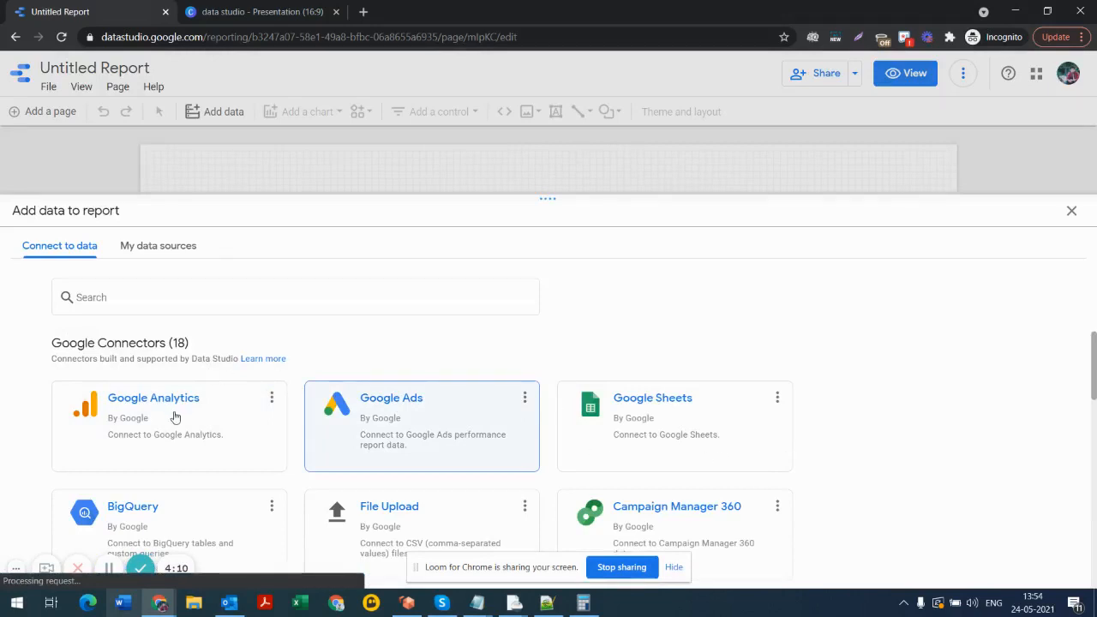
pyautogui.click(174, 417)
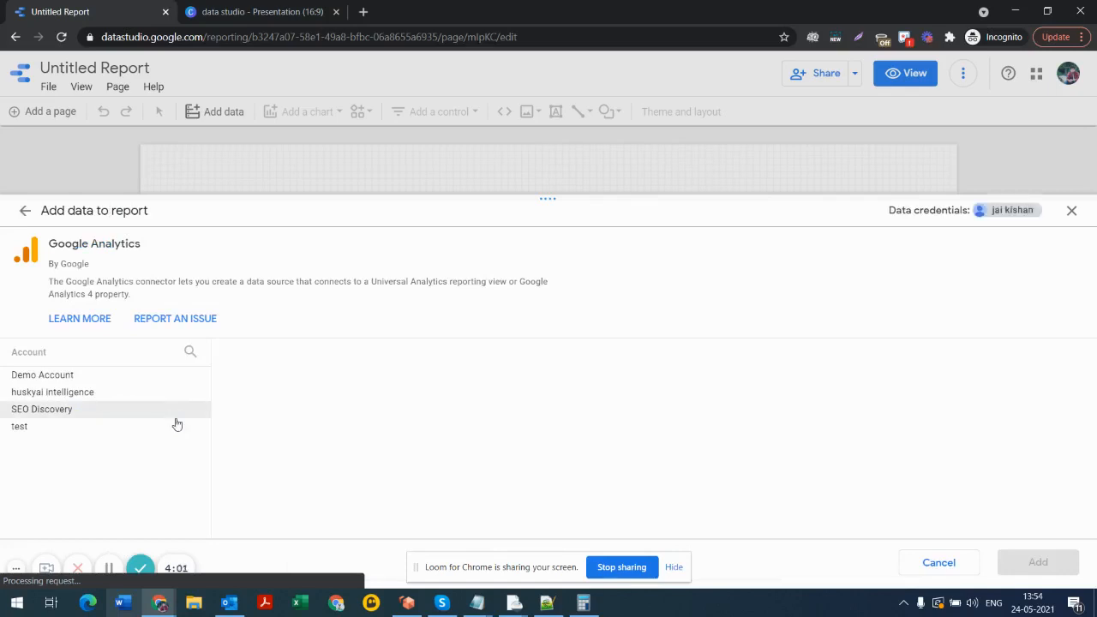
pyautogui.click(119, 417)
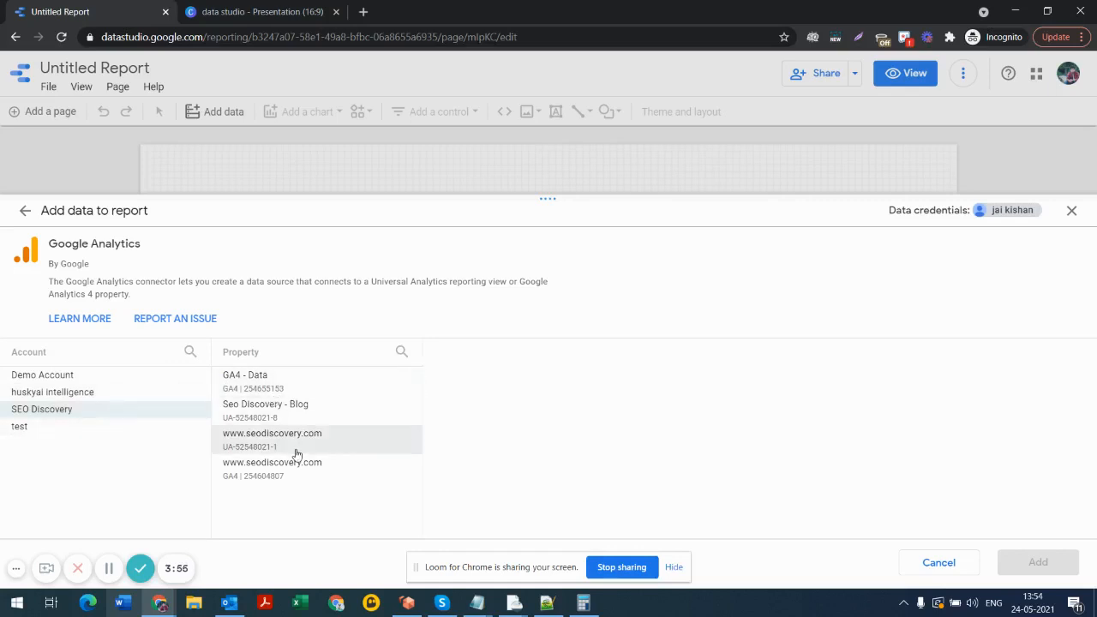
pyautogui.click(326, 444)
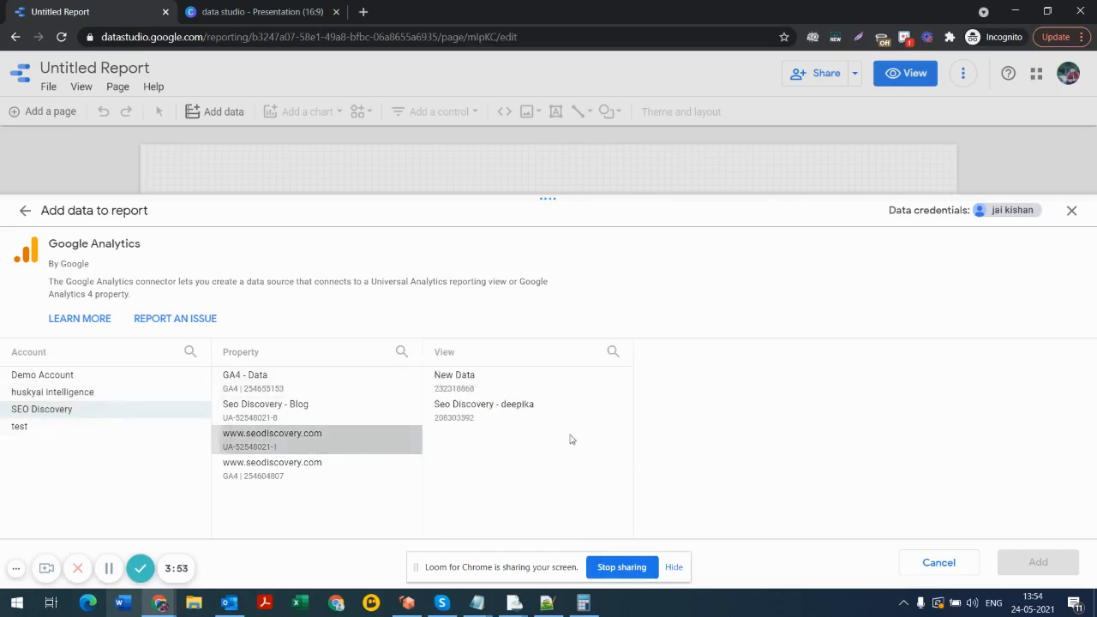
pyautogui.click(478, 378)
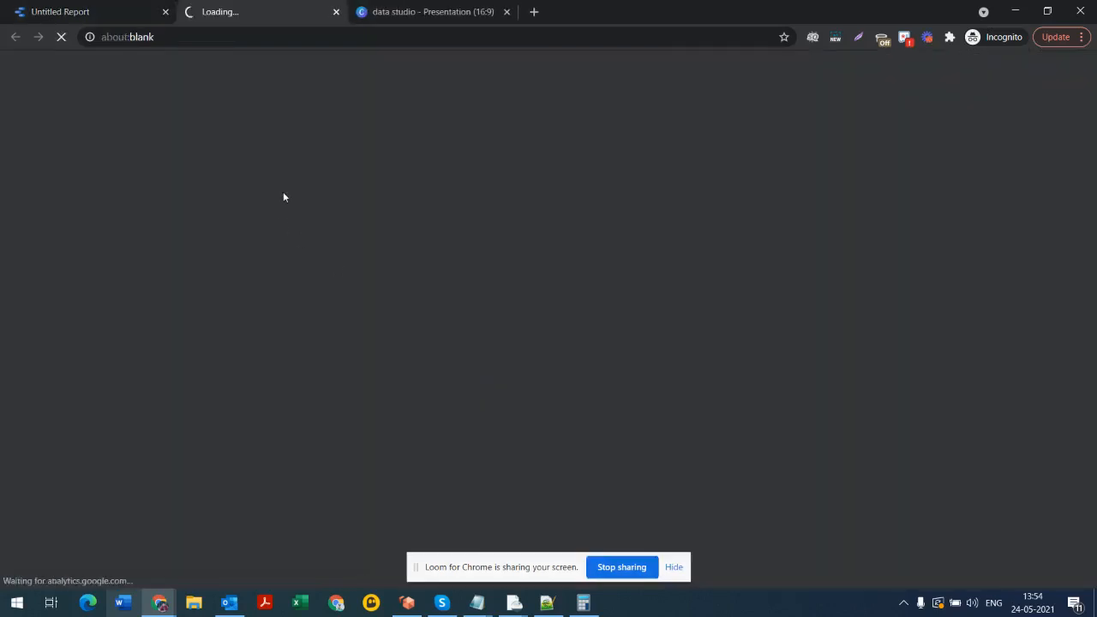
# Step: Close the stray loading browser tab and add the New Data source to the report
pyautogui.click(334, 12)
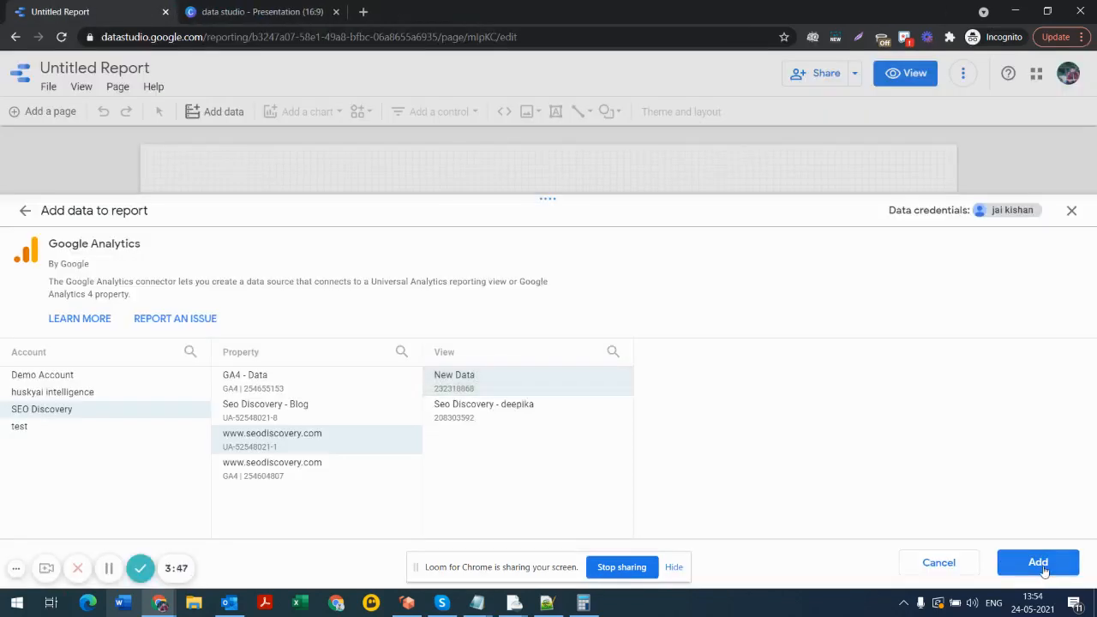
pyautogui.click(1039, 563)
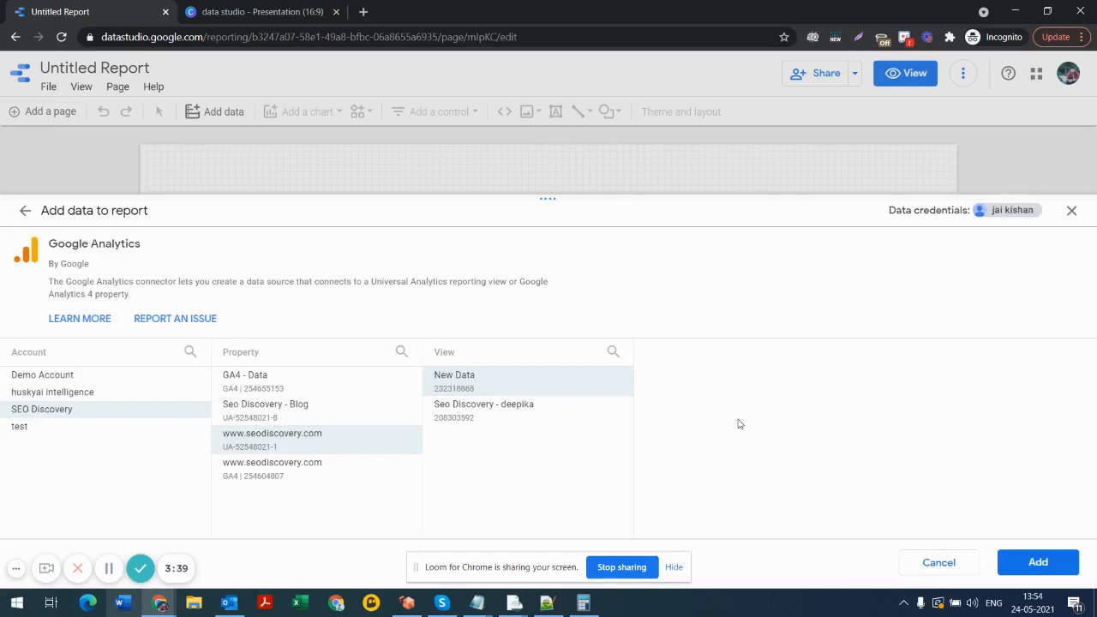
pyautogui.click(1050, 562)
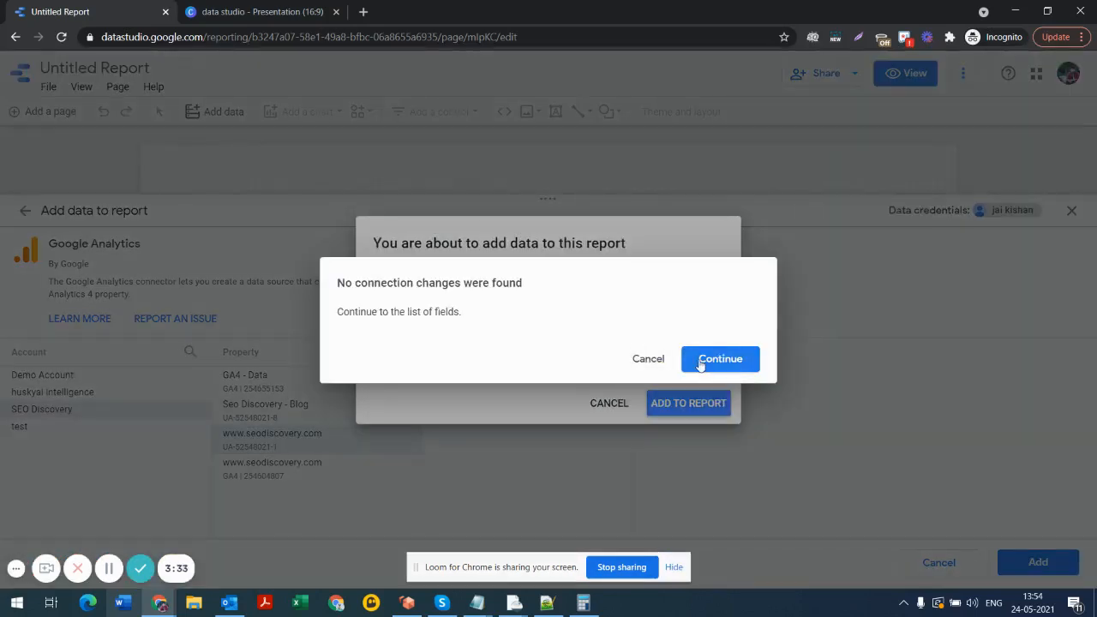
pyautogui.click(700, 362)
pyautogui.click(458, 363)
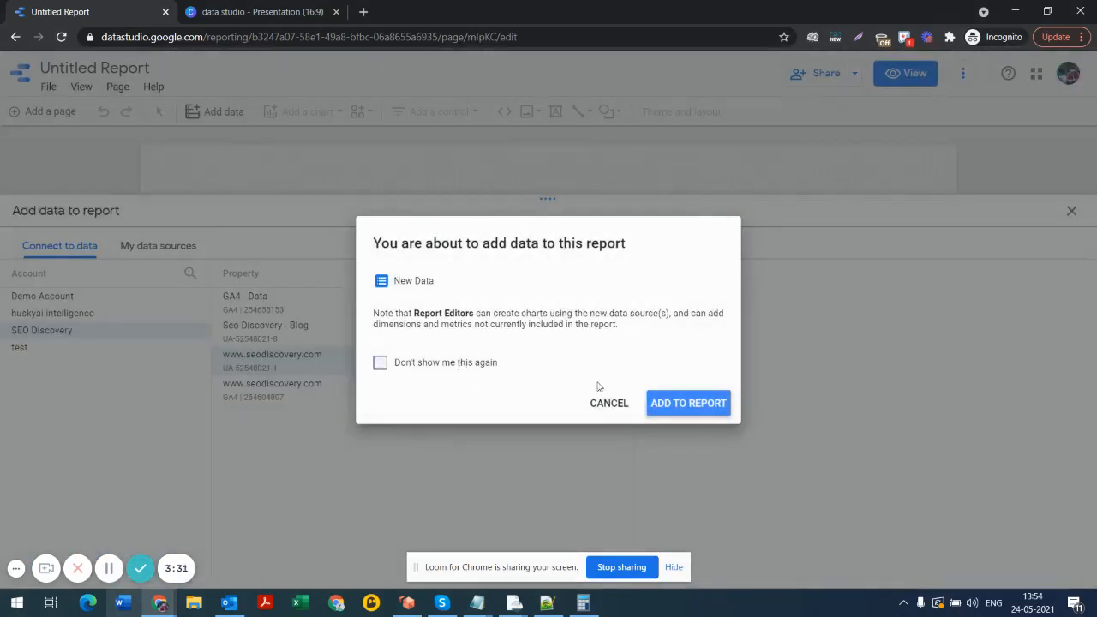
pyautogui.click(660, 401)
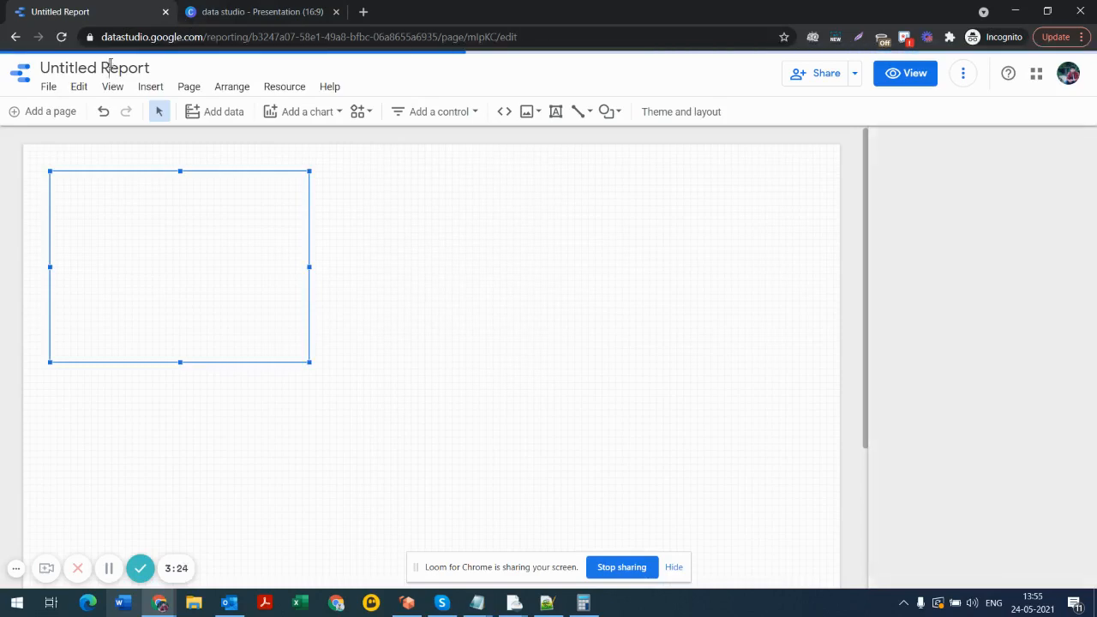
# Step: Rename the report as Google Analytics and delete the default Page Title table from the page
pyautogui.click(110, 68)
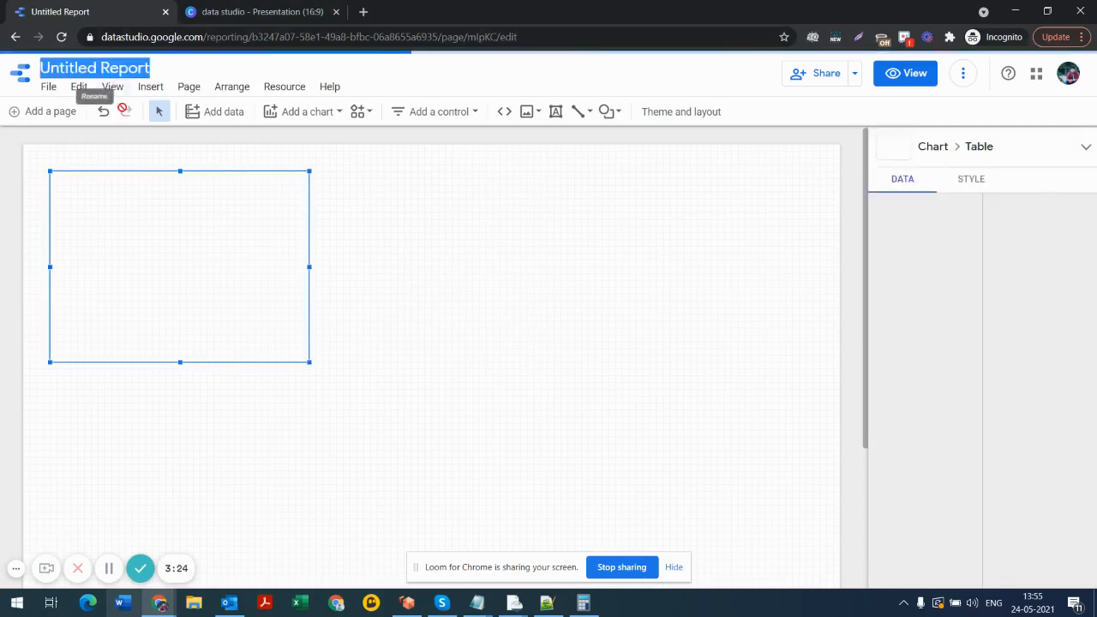
pyautogui.write('Gool')
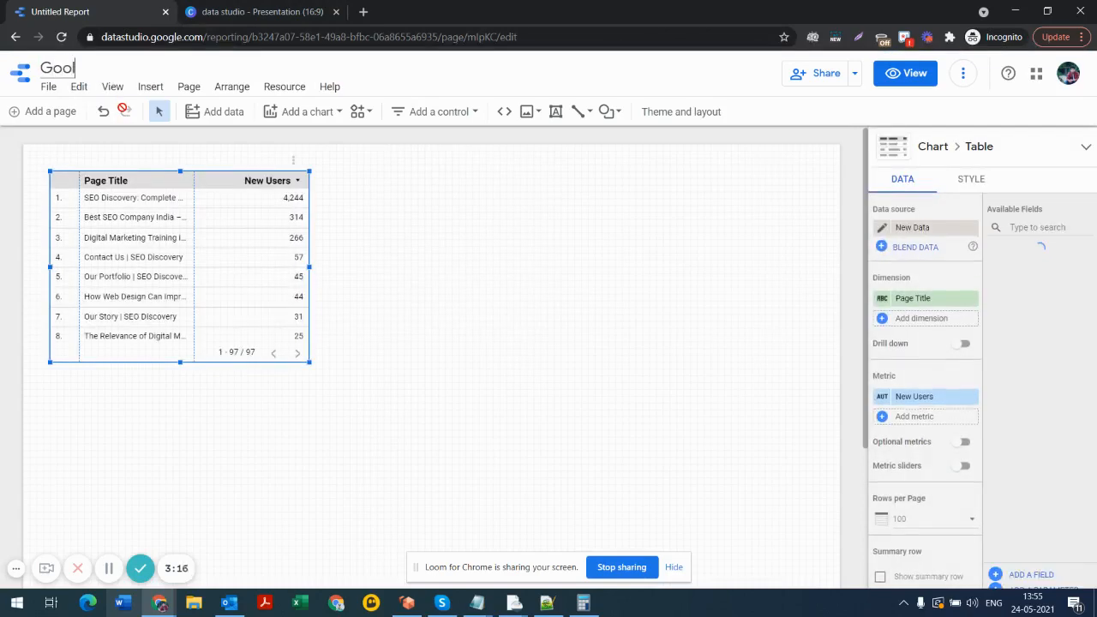
pyautogui.press('BackSpace')
pyautogui.write('gle Analytics')
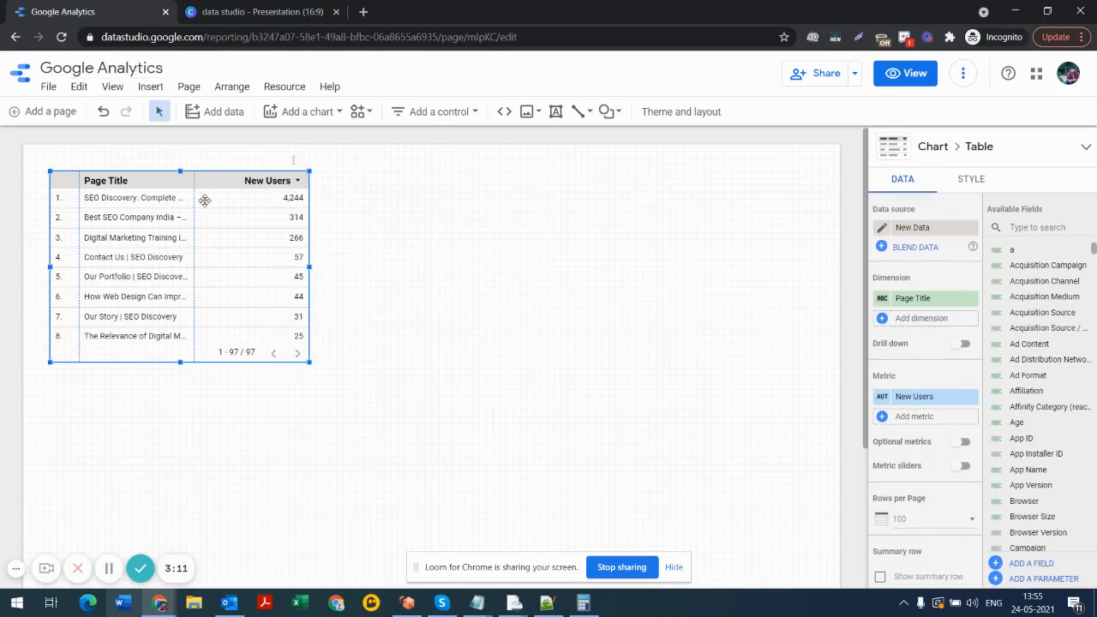
pyautogui.press('Delete')
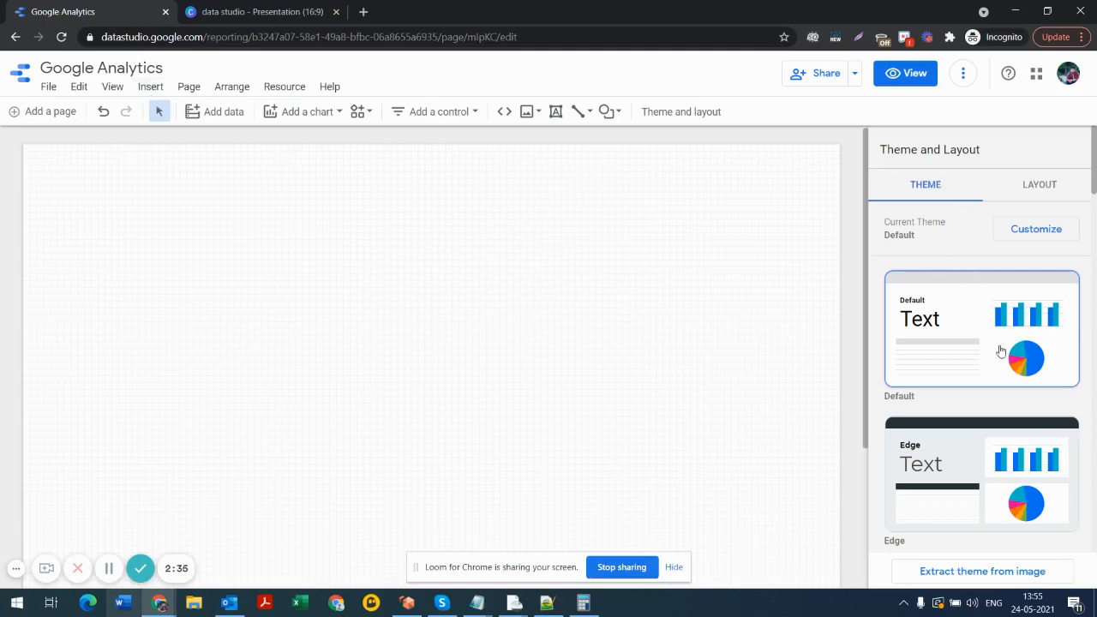
pyautogui.scroll(-2, 992, 377)
pyautogui.scroll(-2, 992, 385)
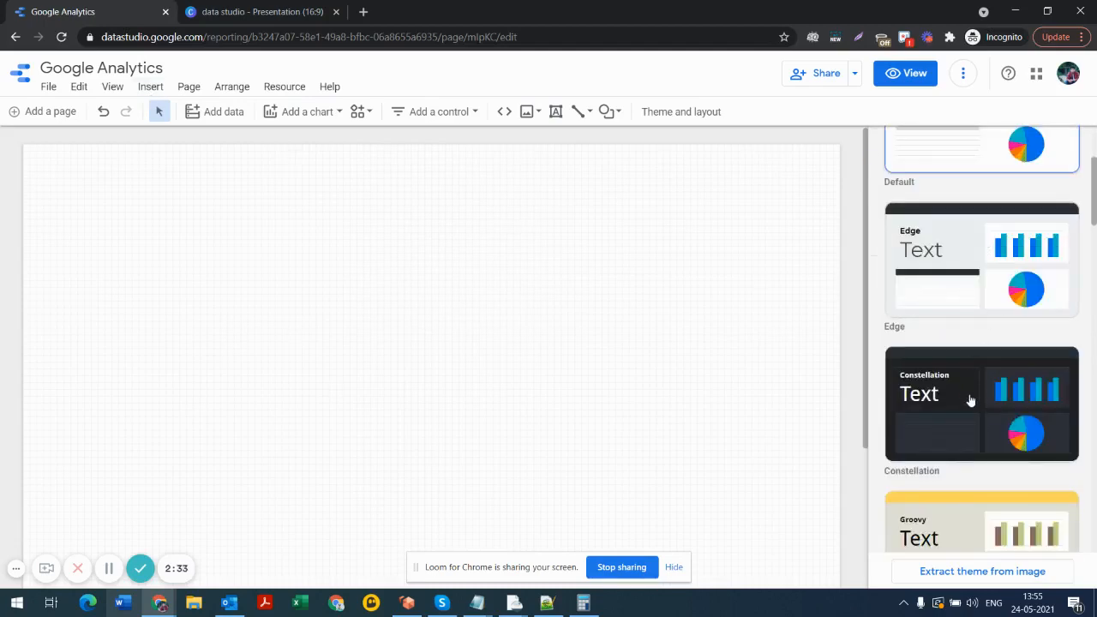
pyautogui.scroll(5, 970, 397)
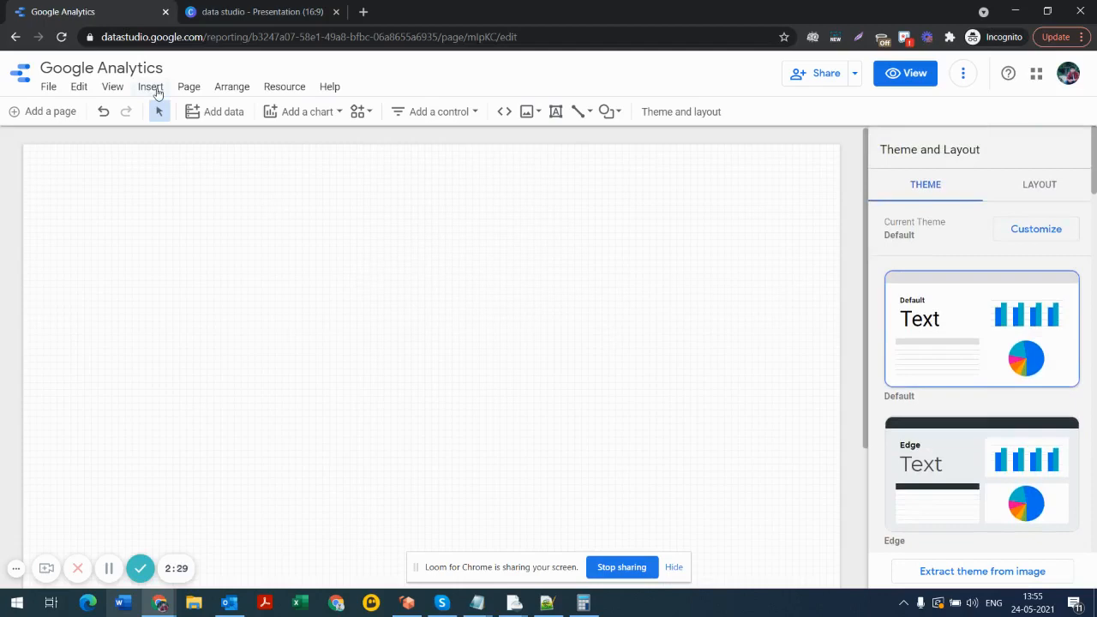
# Step: Insert a scorecard at the upper left of the report page and move it slightly down
pyautogui.click(151, 87)
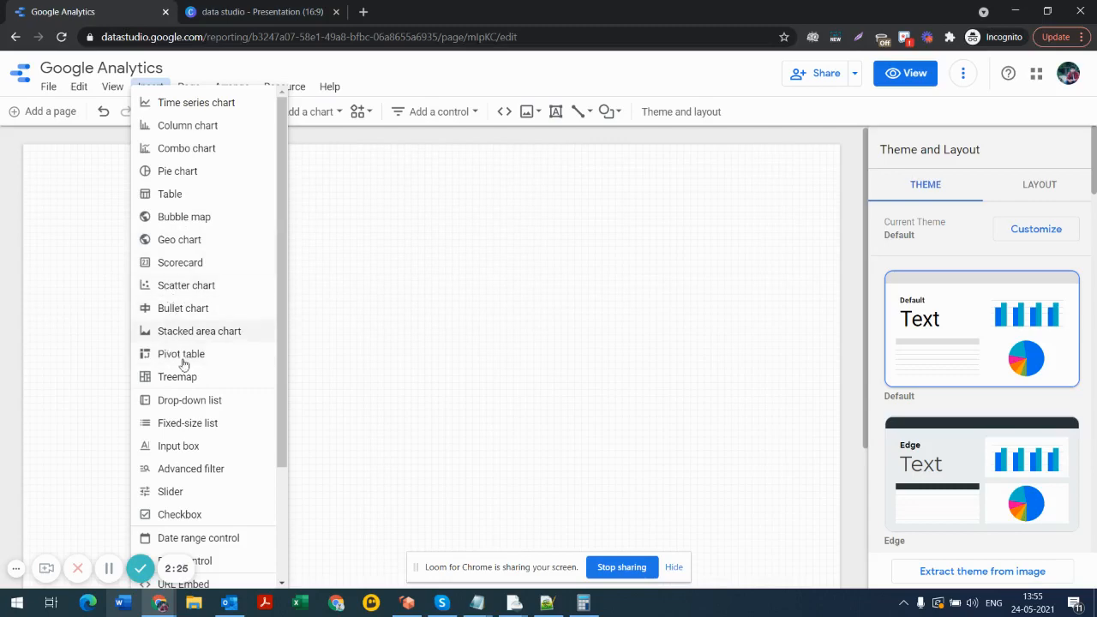
pyautogui.click(171, 266)
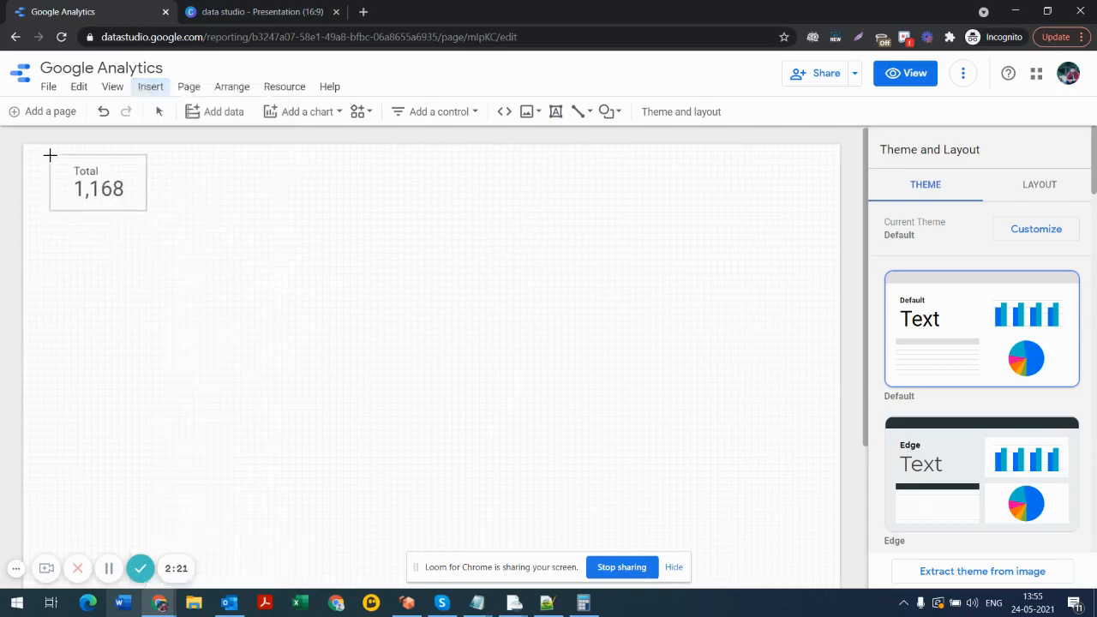
pyautogui.click(48, 156)
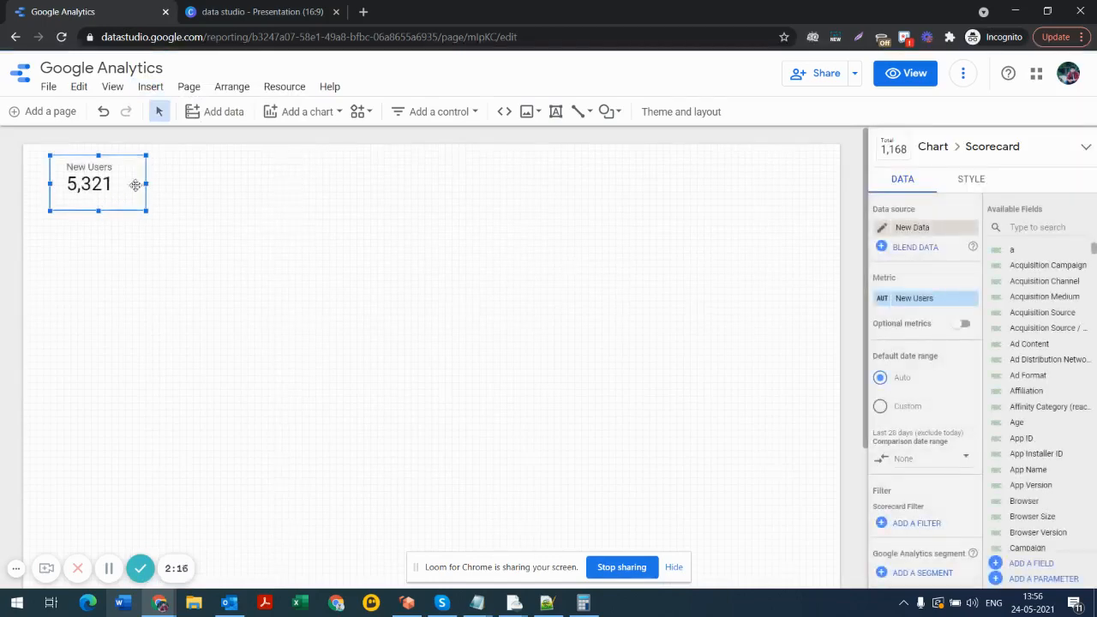
pyautogui.moveTo(98, 193); pyautogui.dragTo(96, 246)
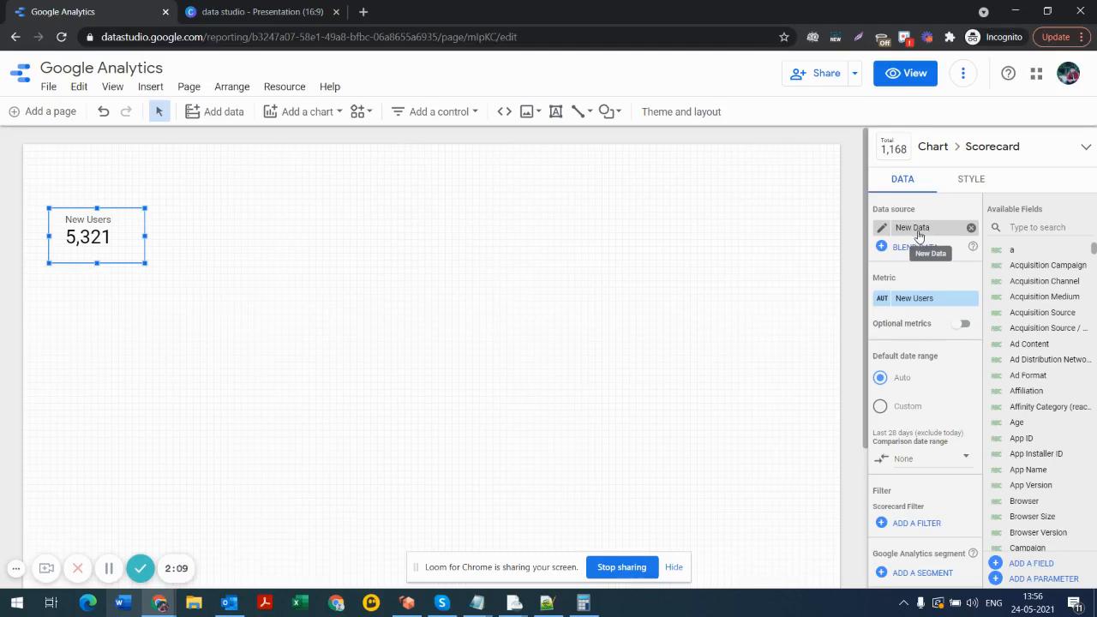
# Step: Set the scorecard's metric to Organic Searches and shift it a little further down the page
pyautogui.click(914, 300)
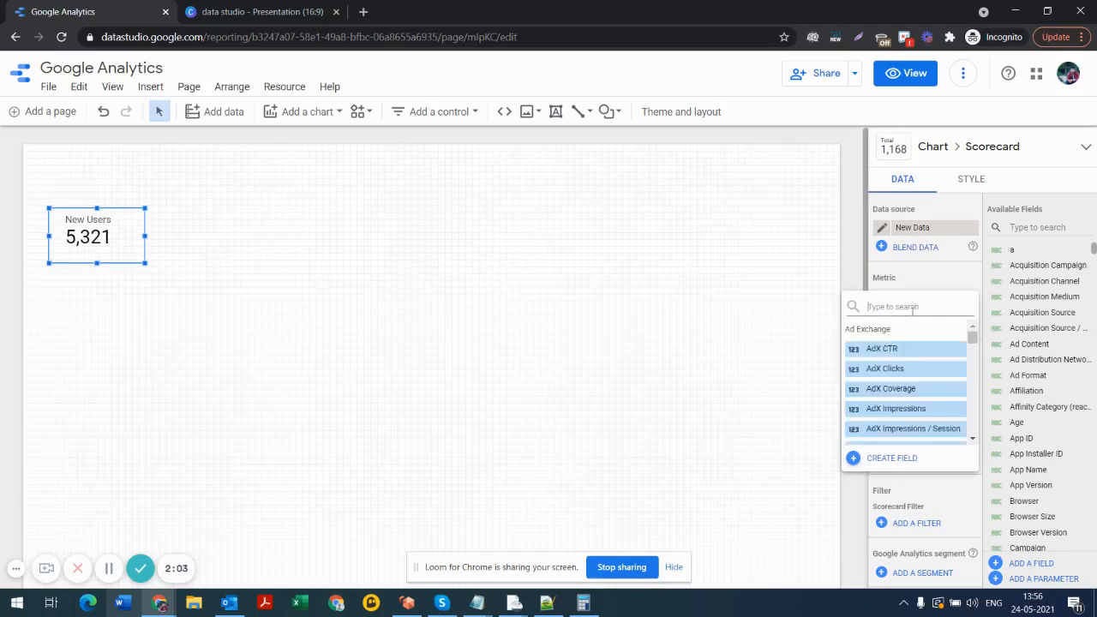
pyautogui.write('org')
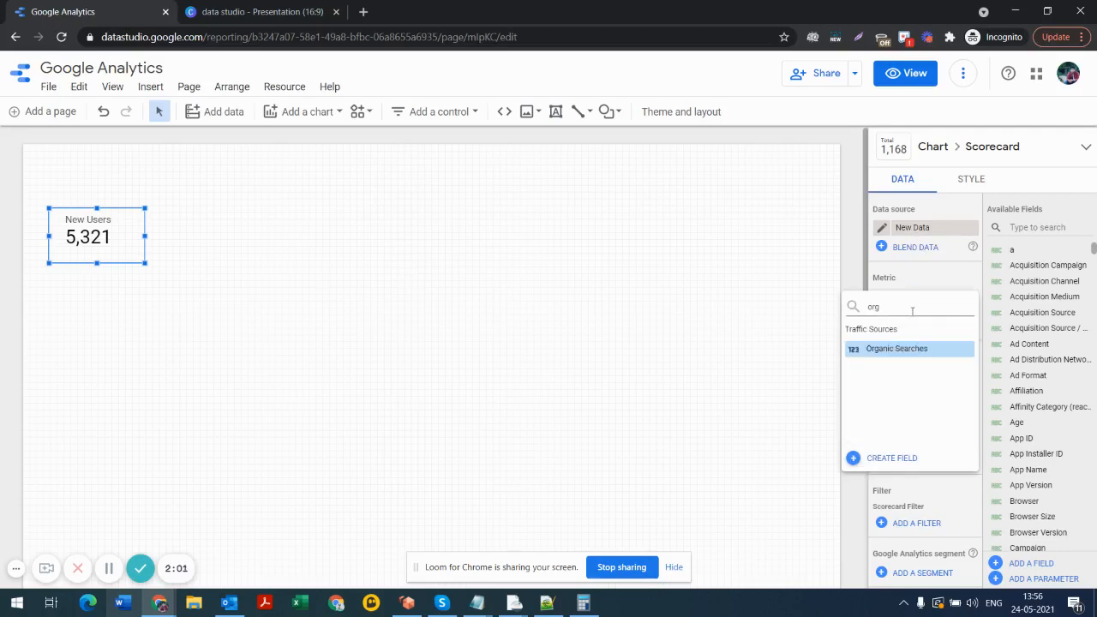
pyautogui.click(906, 349)
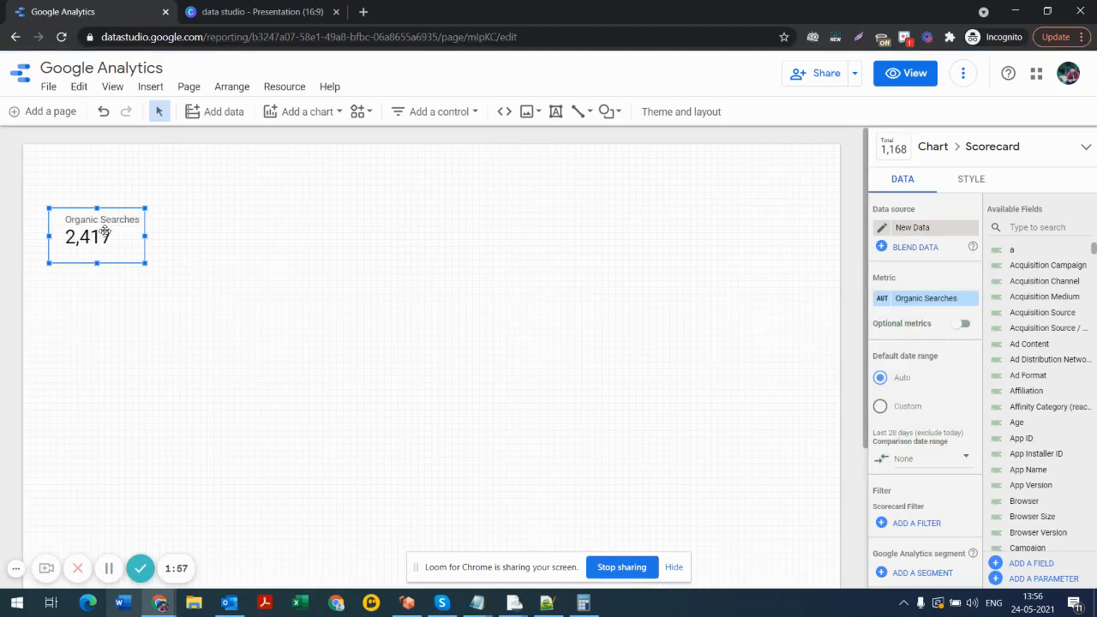
pyautogui.moveTo(104, 230); pyautogui.dragTo(96, 259)
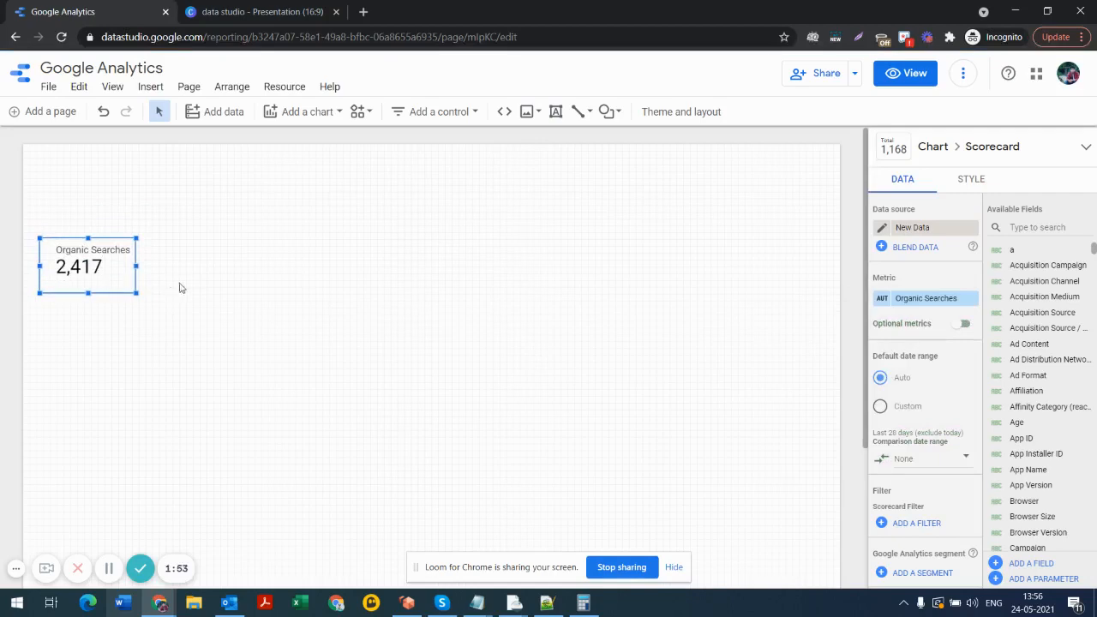
# Step: Duplicate the Organic Searches scorecard and place the copy to its right at the same height
pyautogui.click(189, 194)
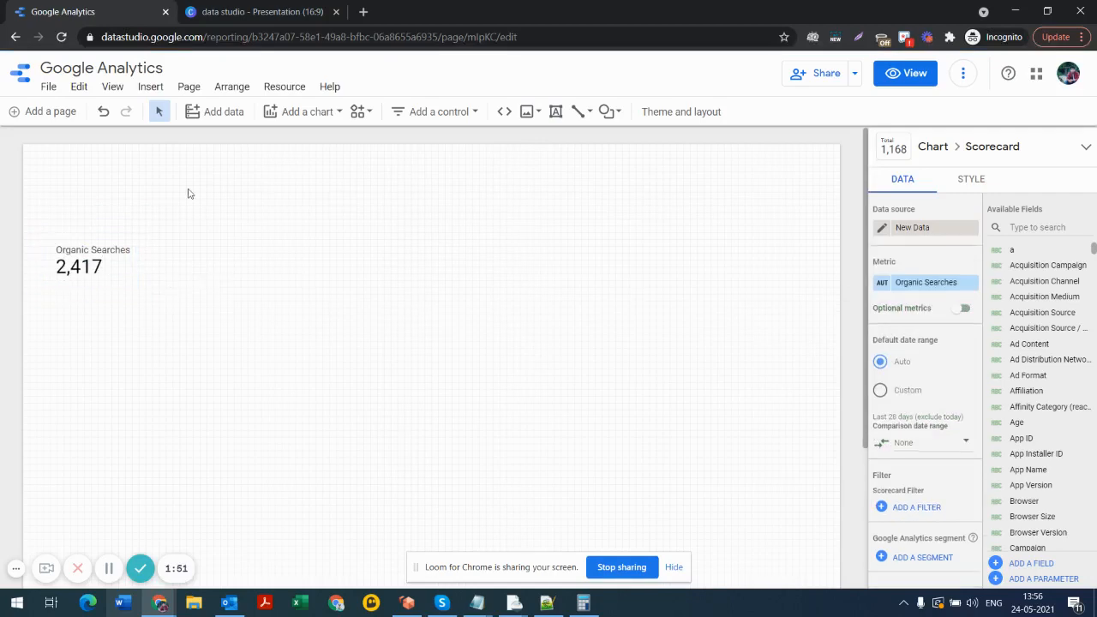
pyautogui.click(109, 252)
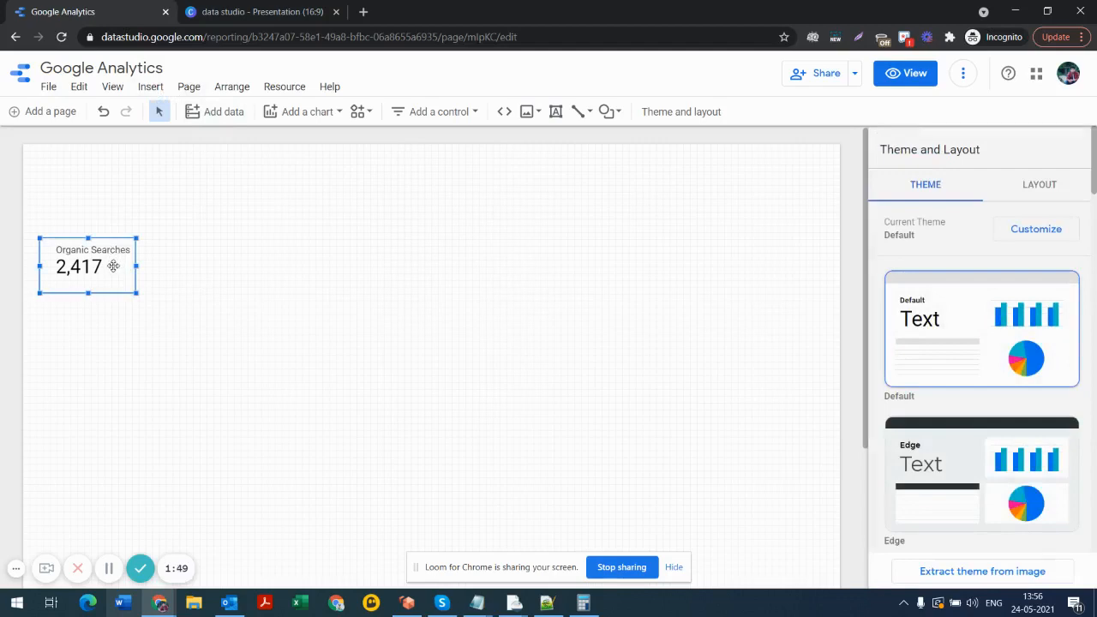
pyautogui.moveTo(104, 269); pyautogui.dragTo(118, 282)
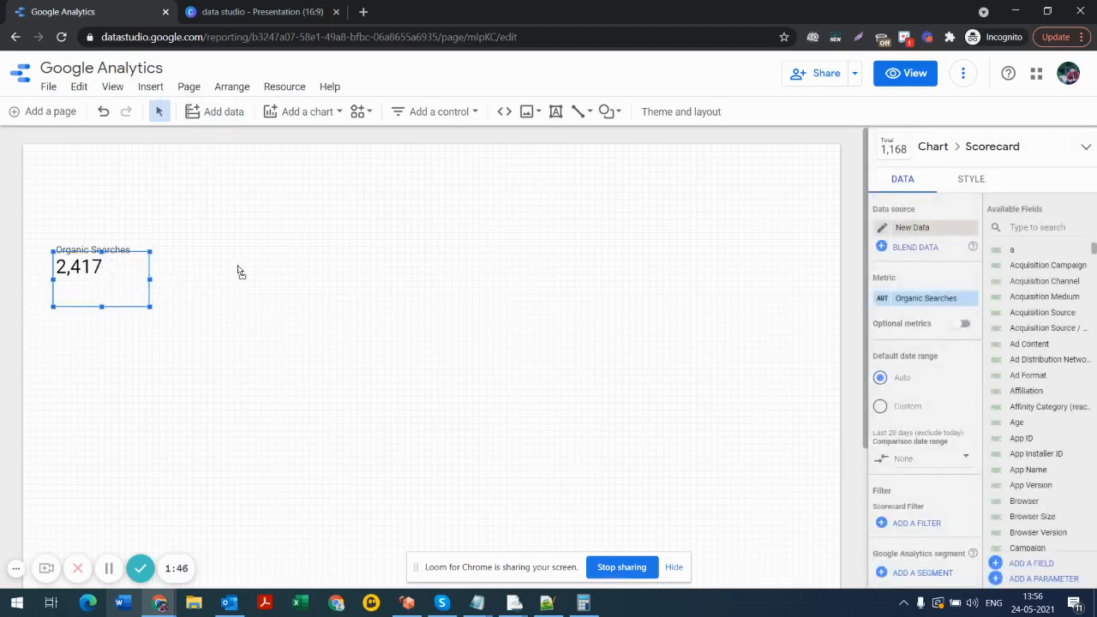
pyautogui.moveTo(241, 272); pyautogui.dragTo(268, 270)
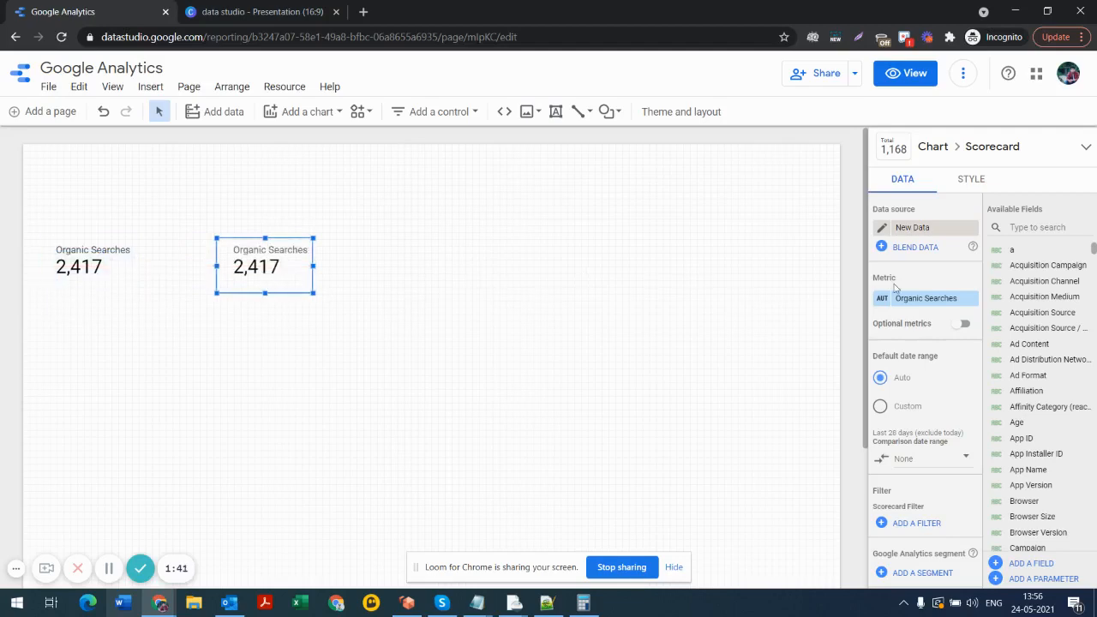
# Step: Set the metric of the copied scorecard to Users
pyautogui.click(948, 302)
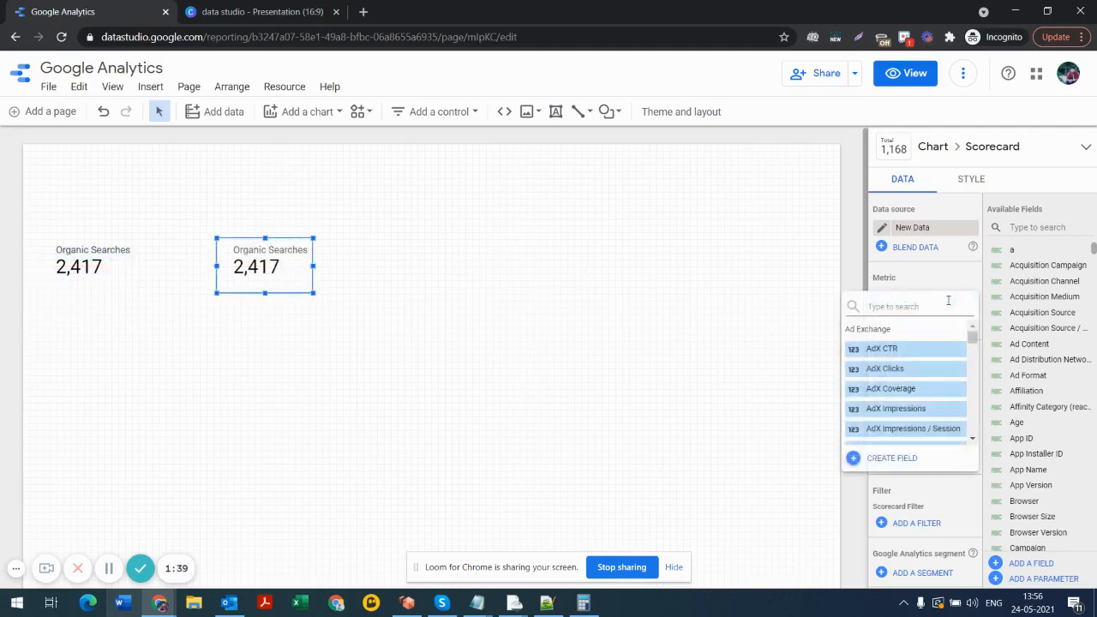
pyautogui.write('users')
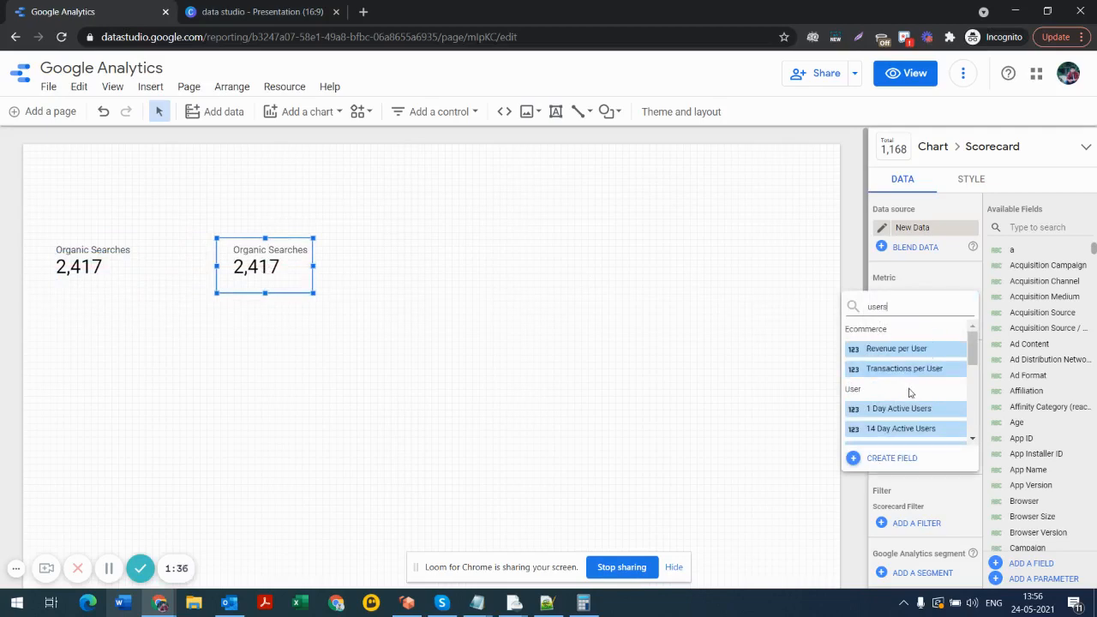
pyautogui.scroll(-3, 910, 392)
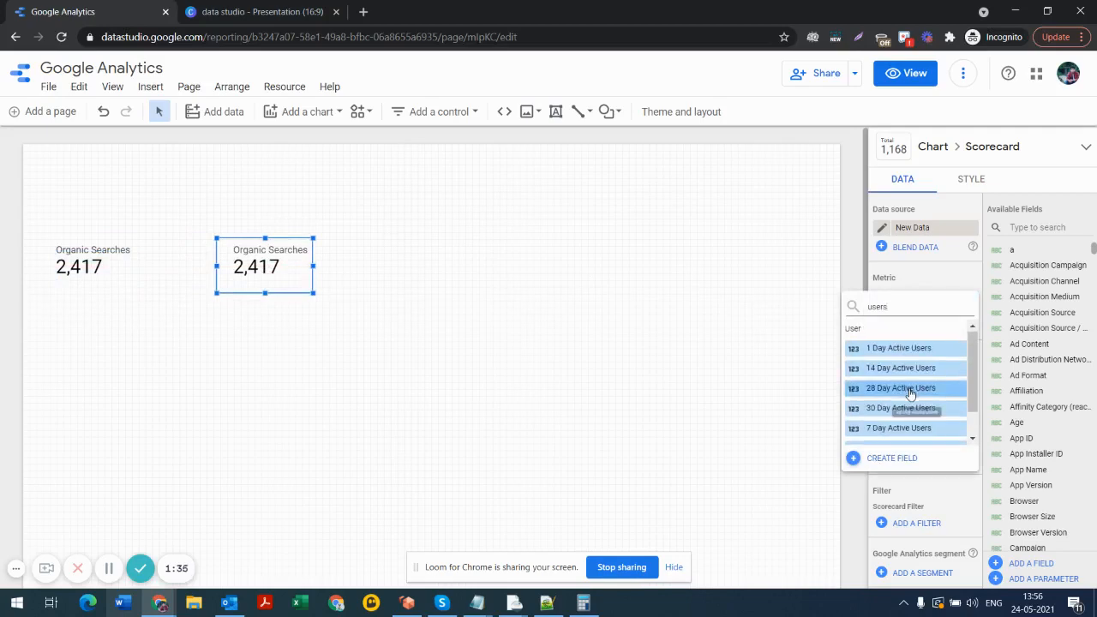
pyautogui.click(891, 435)
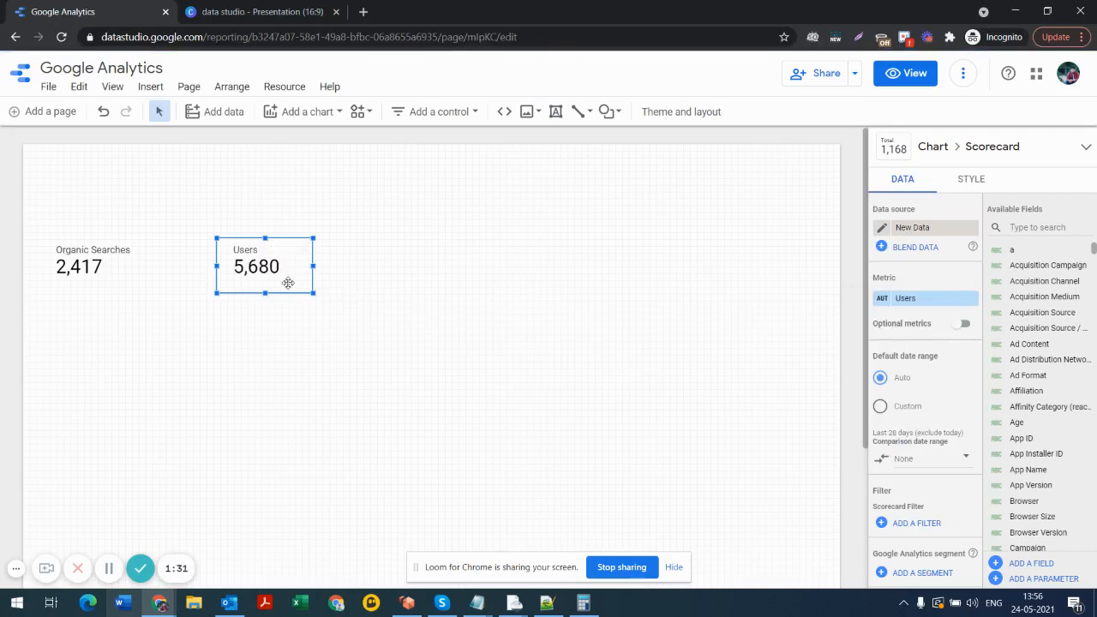
# Step: Place a copy of the Users scorecard to its right and set the copy's metric to Sessions
pyautogui.moveTo(274, 279); pyautogui.dragTo(419, 272)
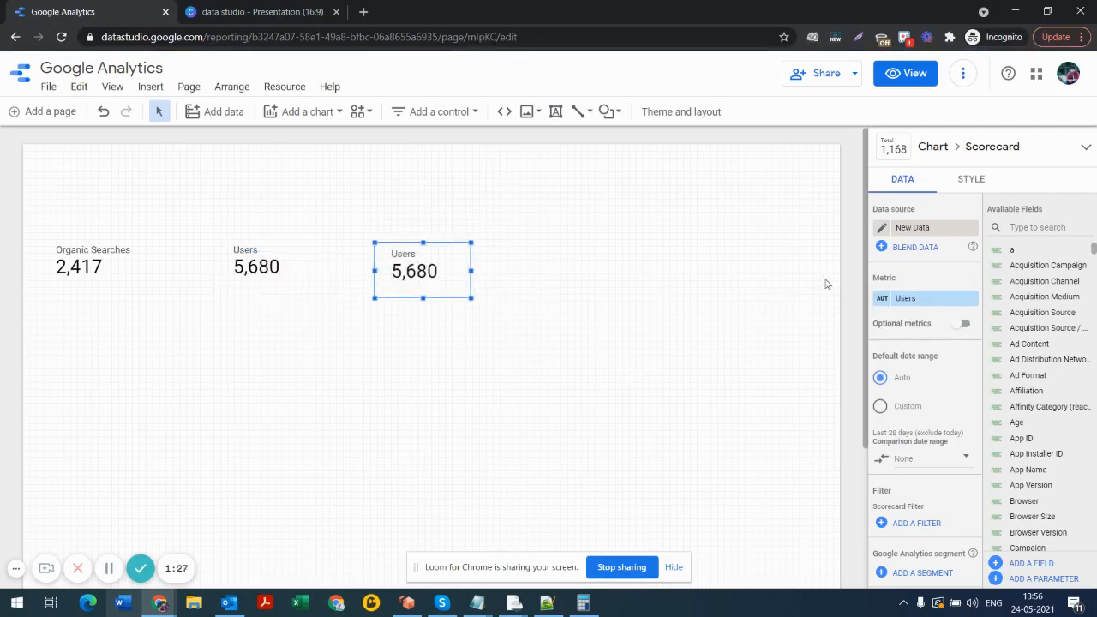
pyautogui.click(906, 299)
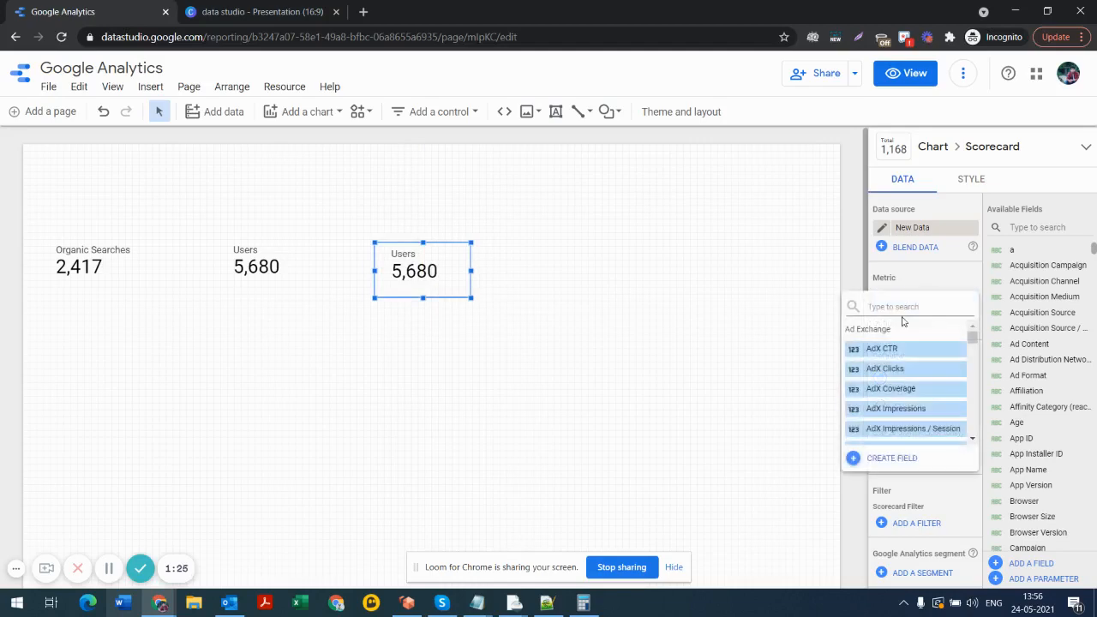
pyautogui.write('sess')
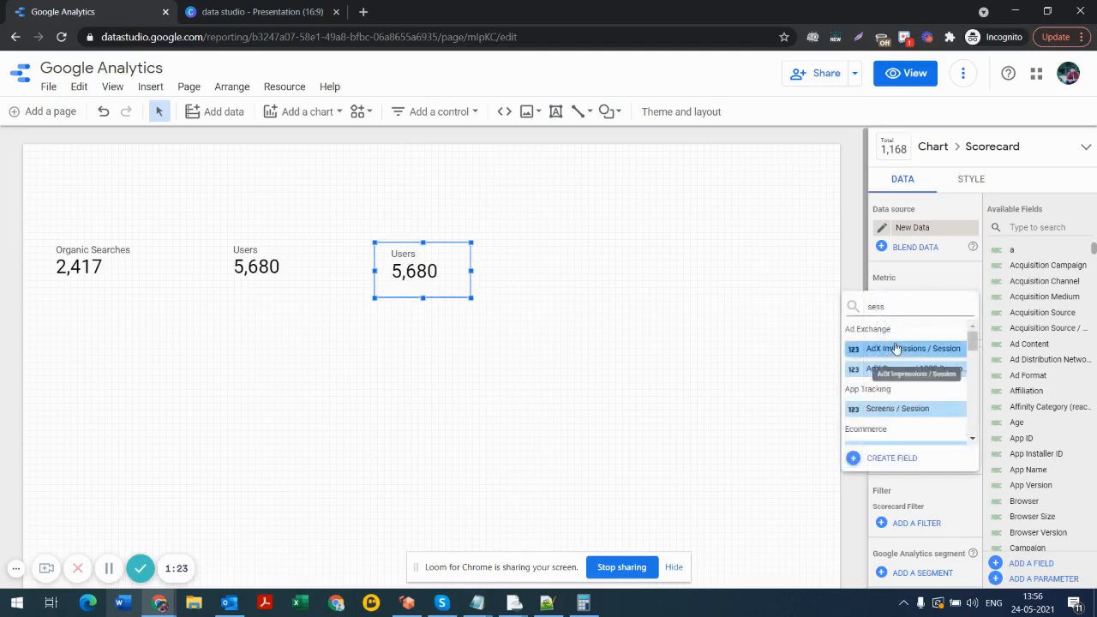
pyautogui.scroll(-2, 923, 411)
pyautogui.scroll(-6, 918, 412)
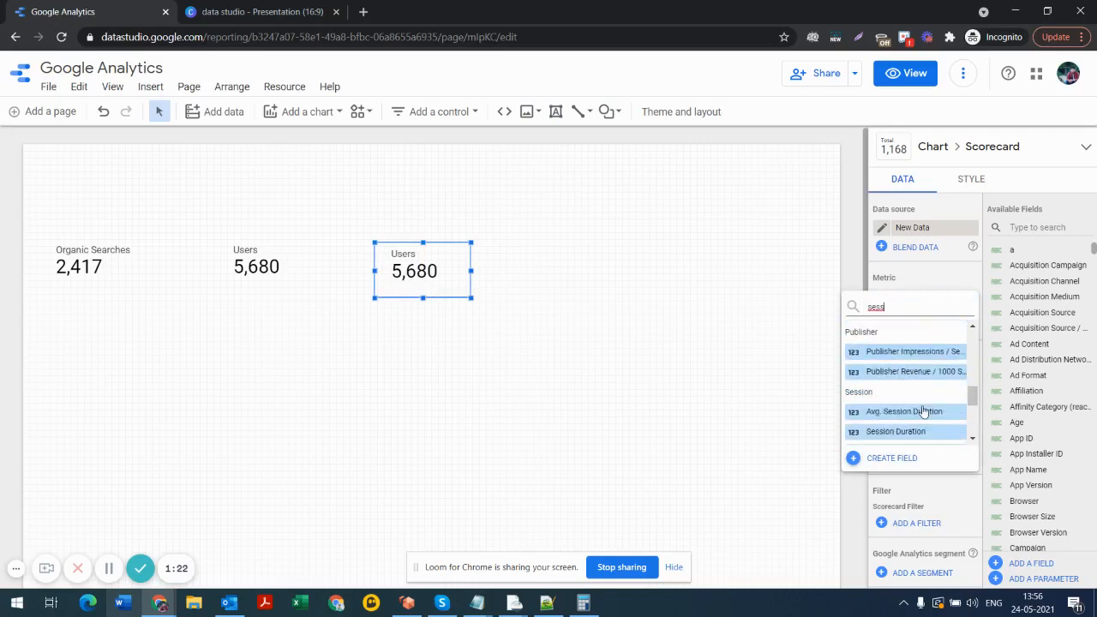
pyautogui.scroll(-1, 910, 415)
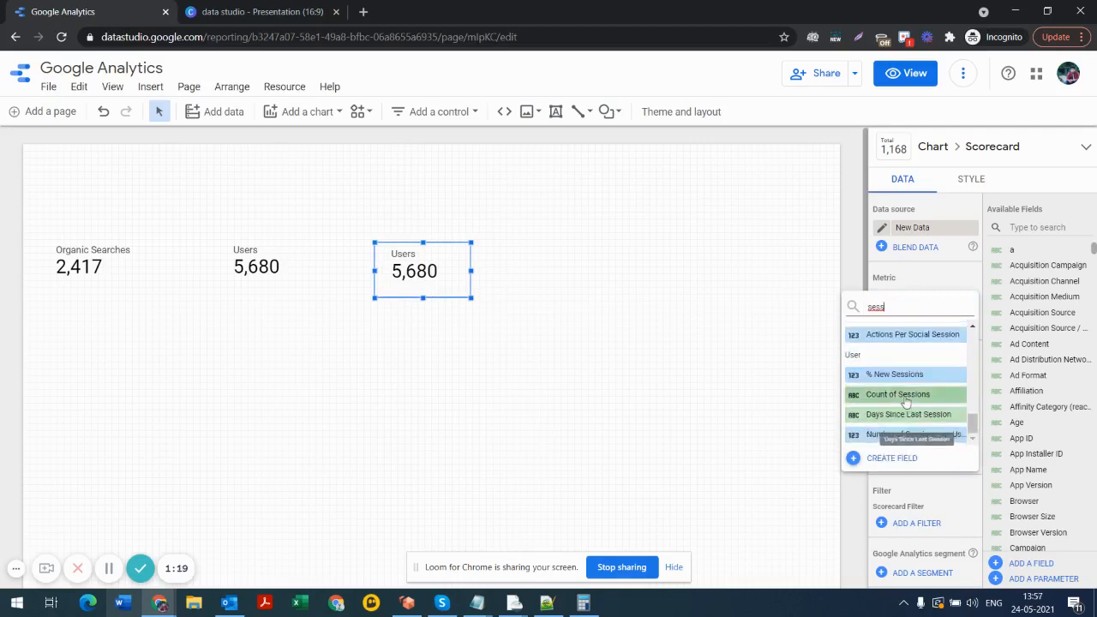
pyautogui.scroll(4, 916, 429)
pyautogui.click(912, 439)
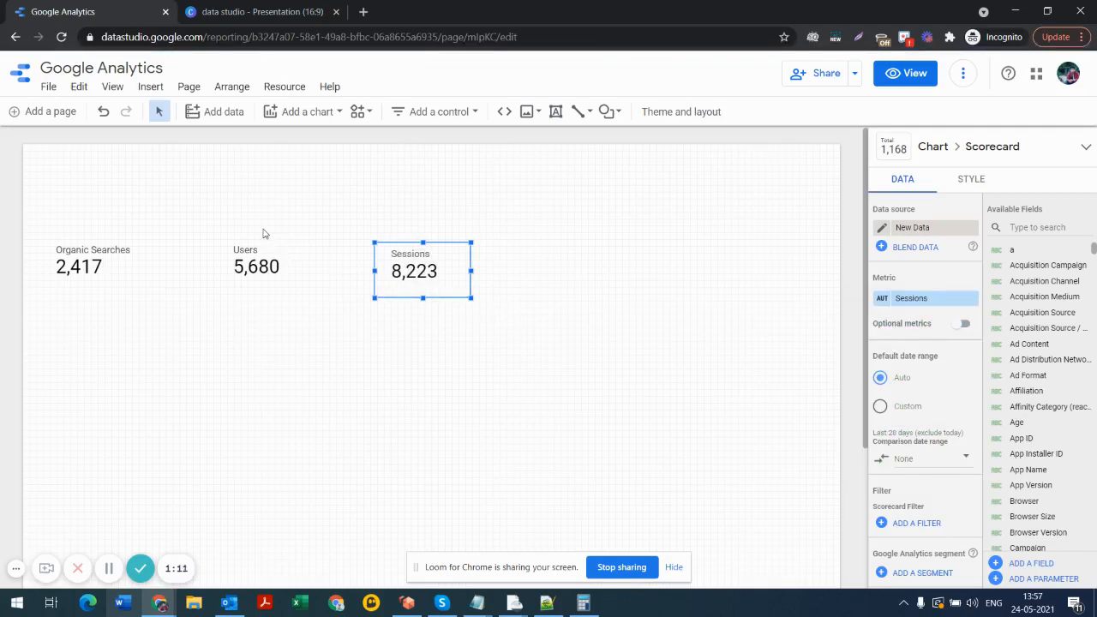
# Step: Add a date range control in the upper-right area of the report page, above the row of scorecards
pyautogui.click(295, 176)
pyautogui.click(429, 114)
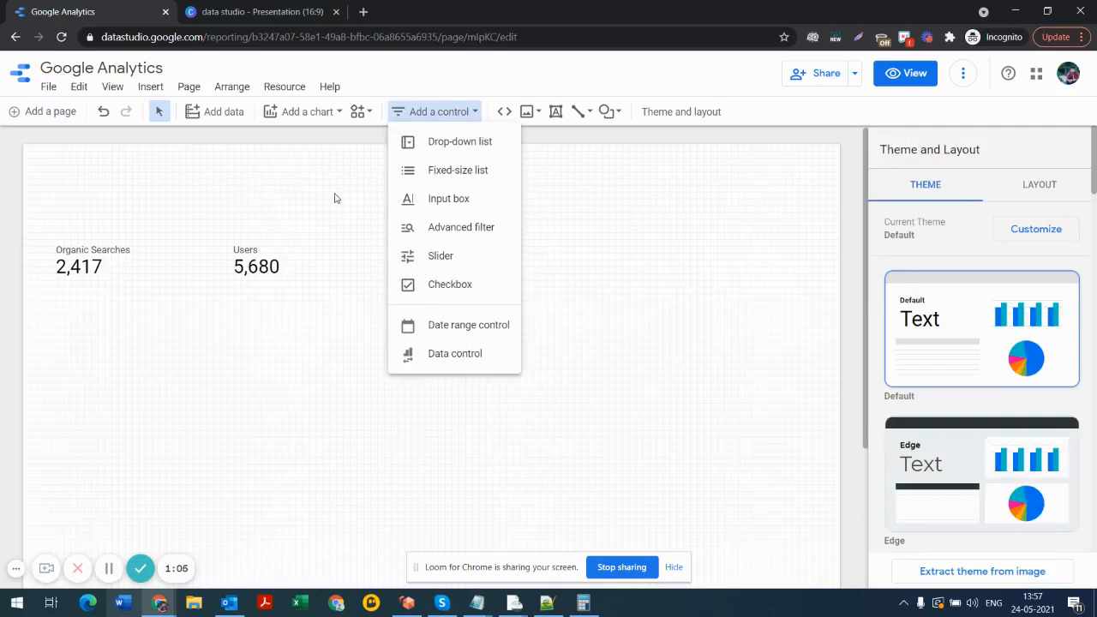
pyautogui.click(455, 324)
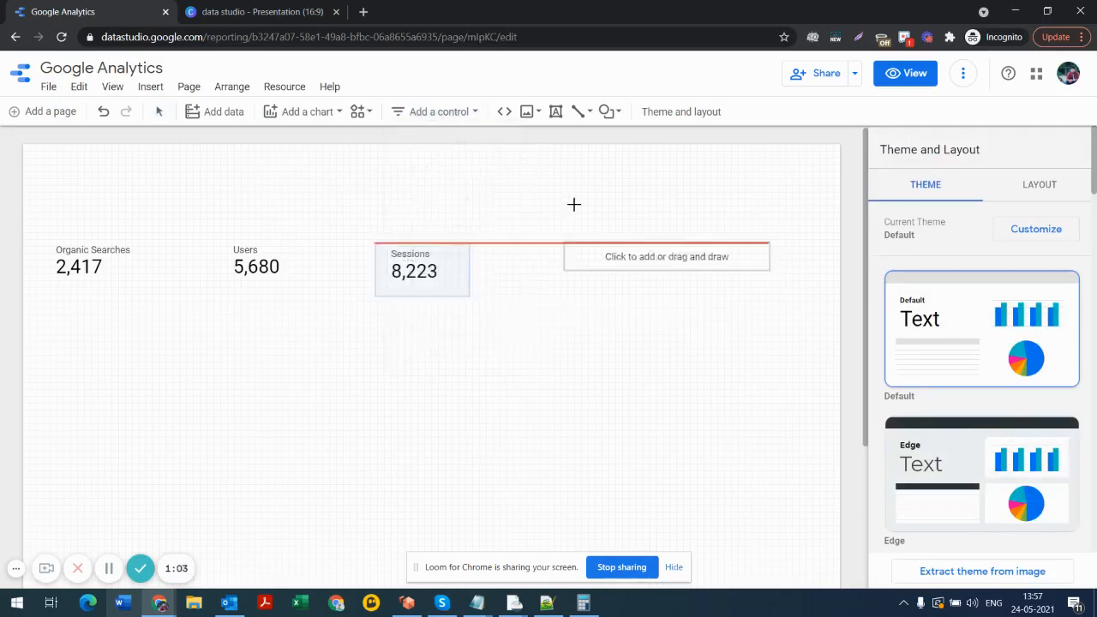
pyautogui.click(524, 171)
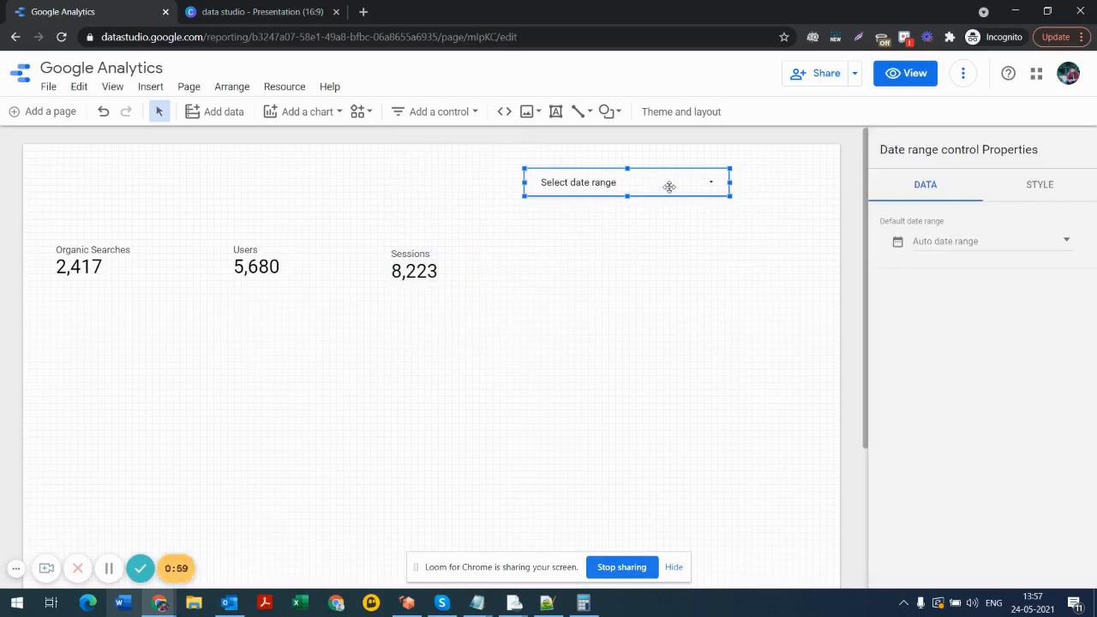
pyautogui.moveTo(669, 186); pyautogui.dragTo(717, 189)
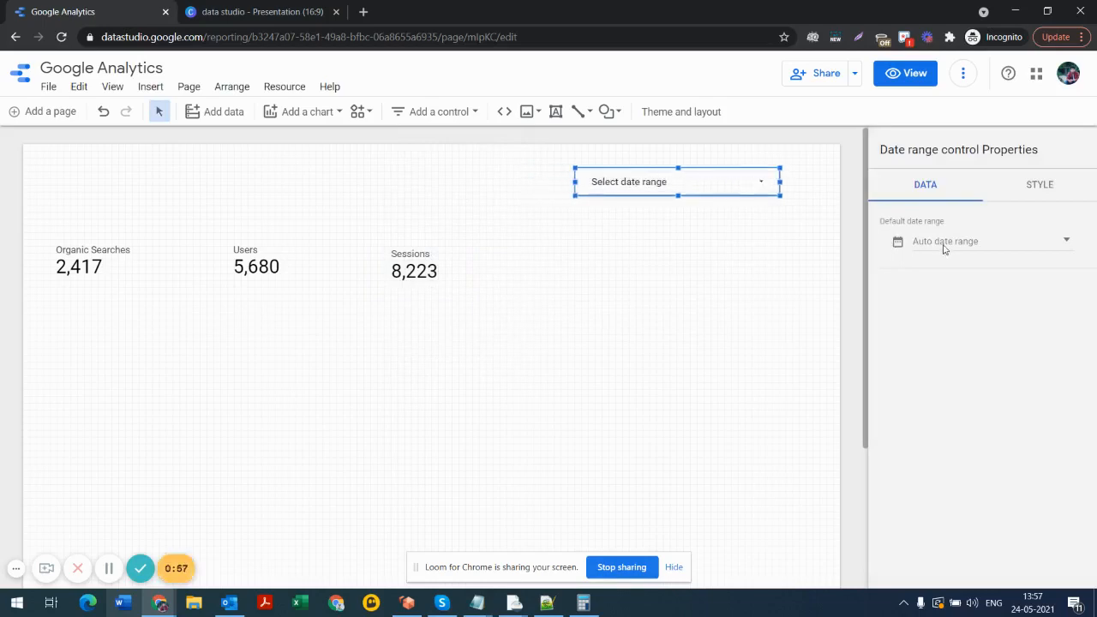
# Step: Set the date range control's default date range to Last week (starts Monday) and apply it
pyautogui.click(999, 244)
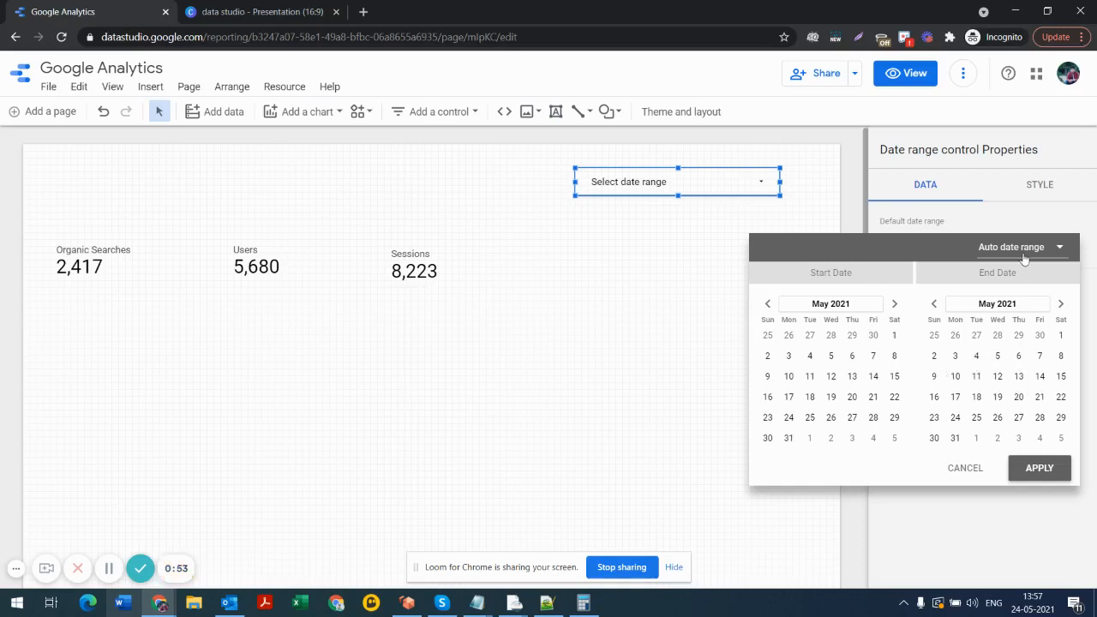
pyautogui.click(1040, 249)
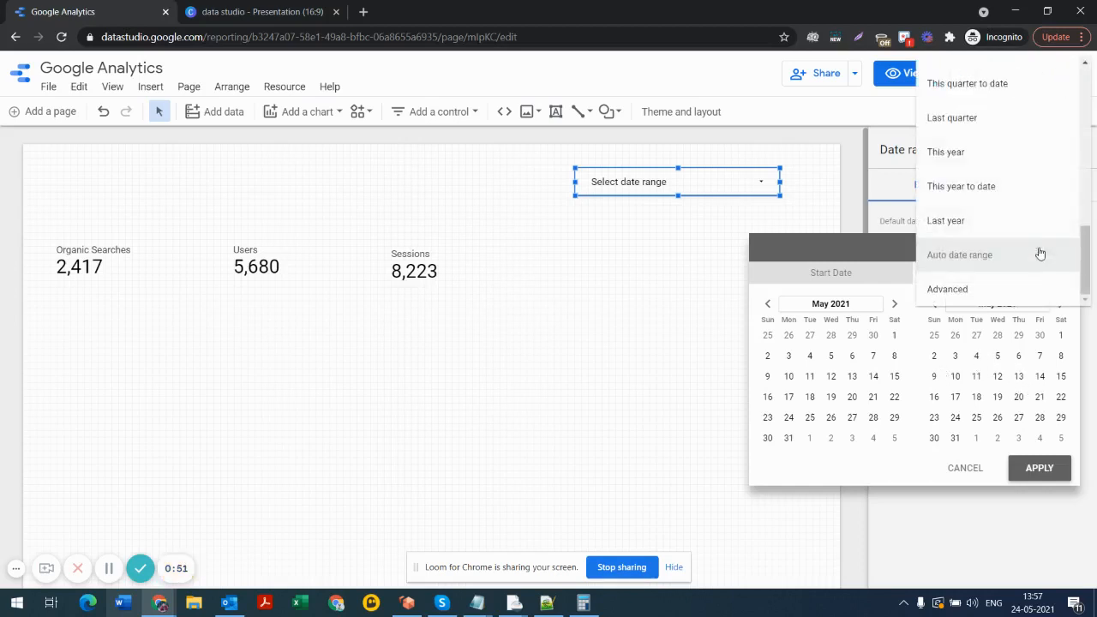
pyautogui.scroll(4, 1006, 214)
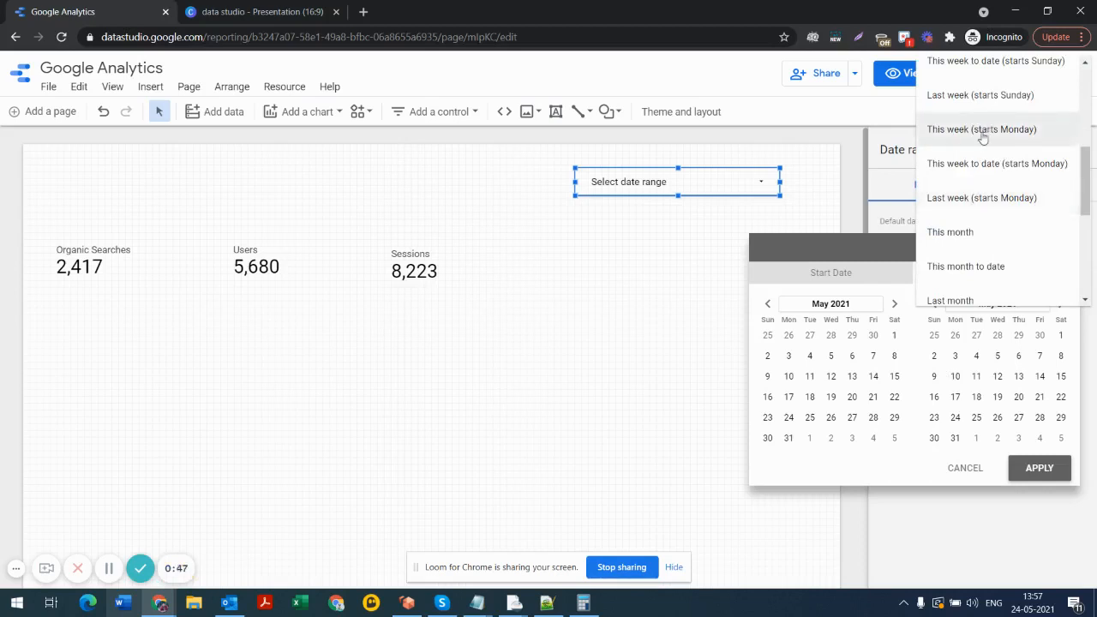
pyautogui.click(974, 197)
pyautogui.click(1040, 468)
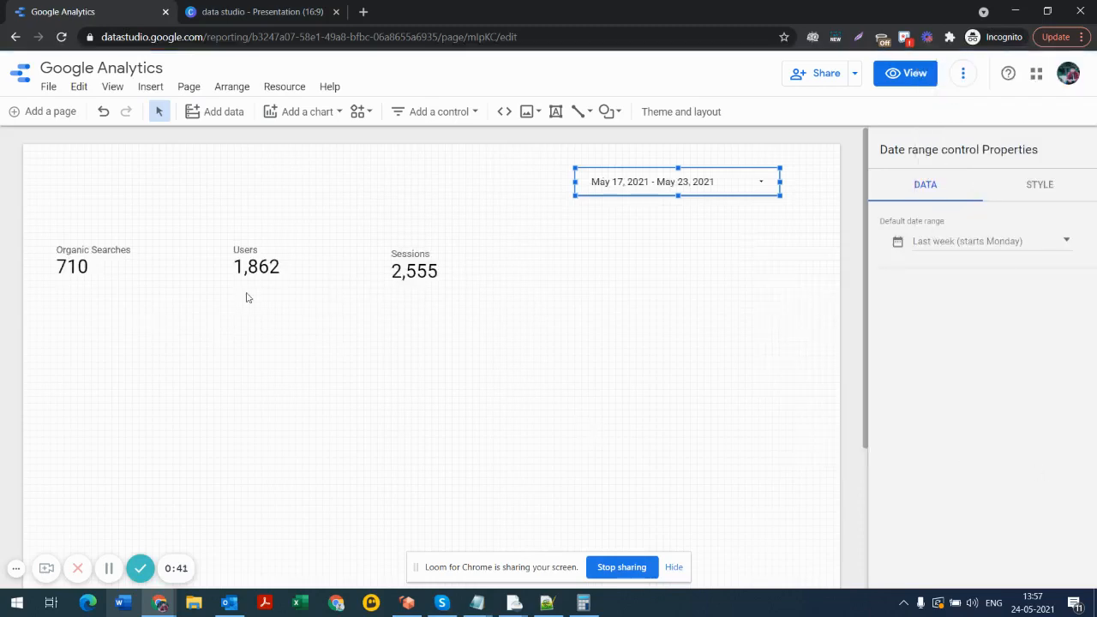
# Step: Center-align the metric name, metric value and comparison labels of the Organic Searches scorecard
pyautogui.click(90, 262)
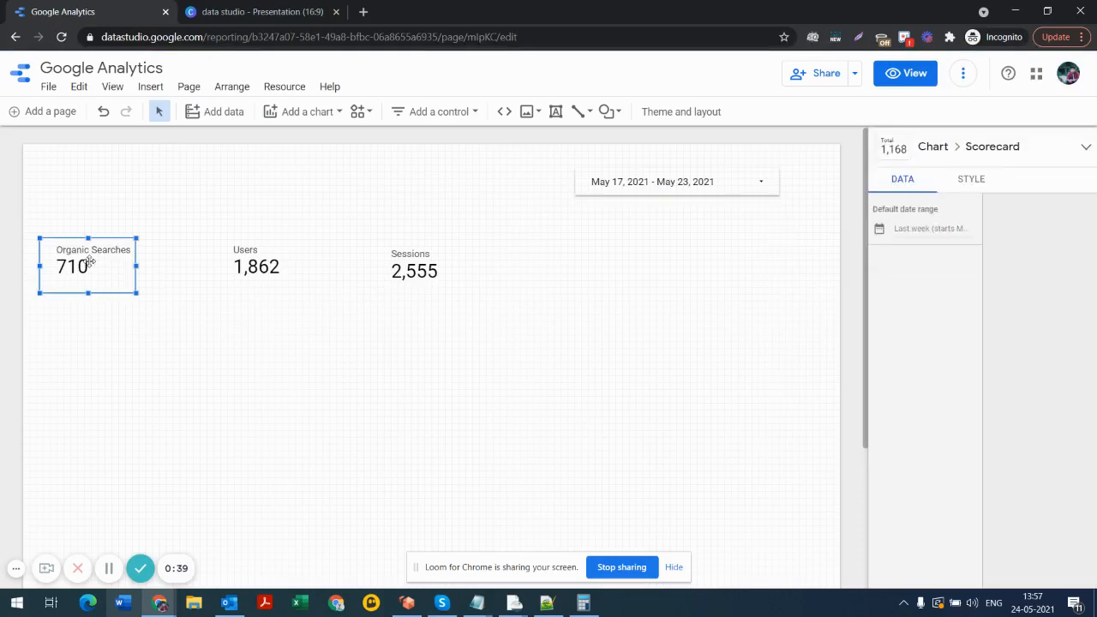
pyautogui.click(971, 182)
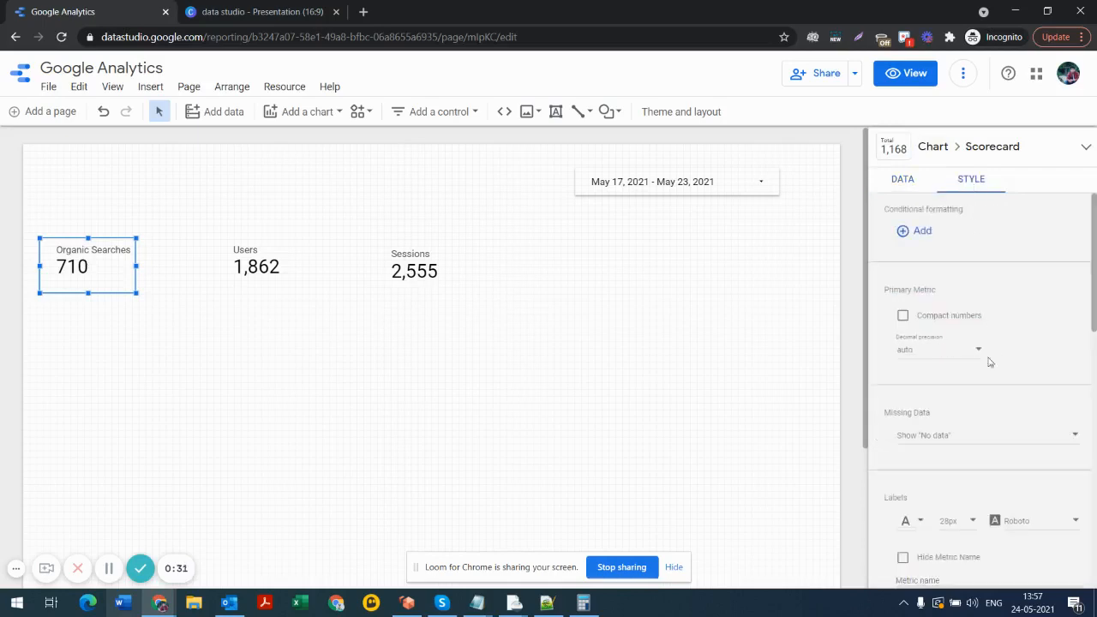
pyautogui.scroll(-2, 974, 387)
pyautogui.scroll(-2, 986, 377)
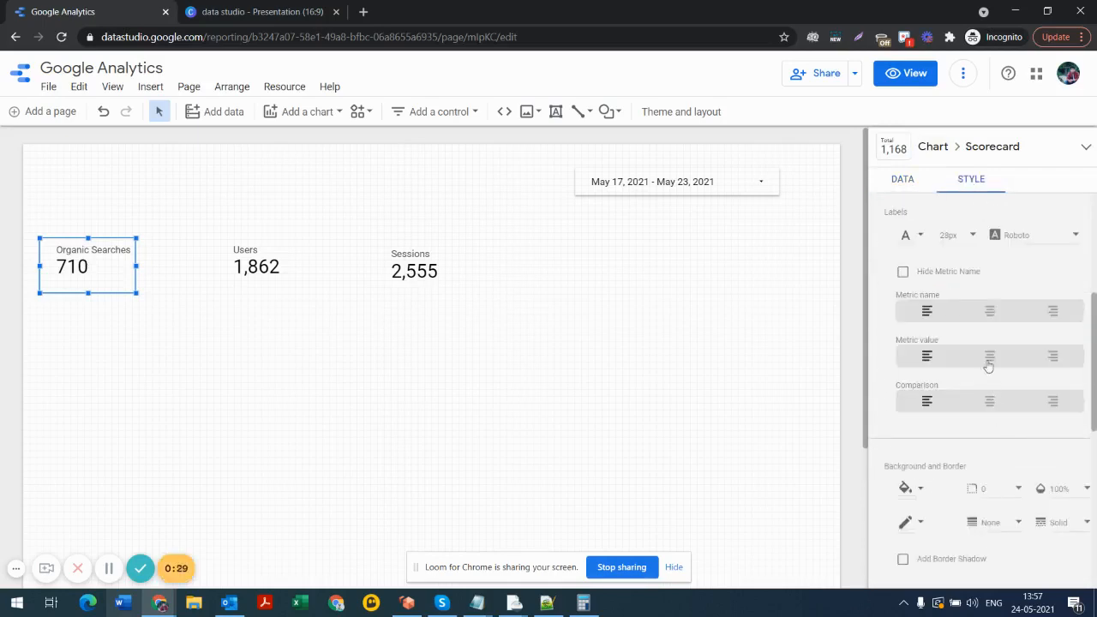
pyautogui.click(990, 358)
pyautogui.click(990, 401)
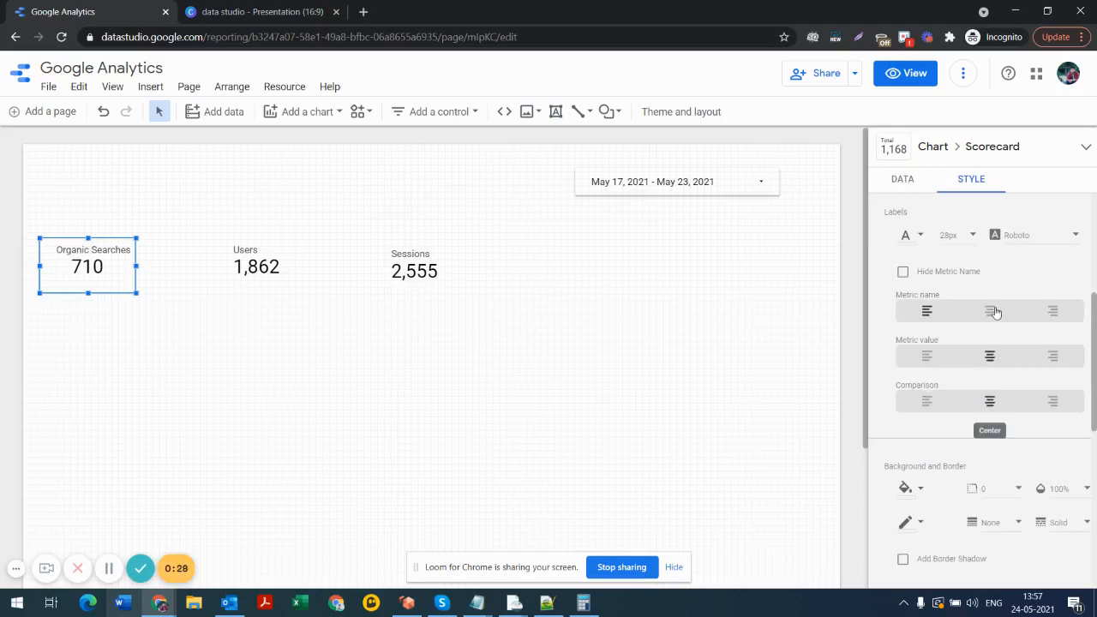
pyautogui.click(990, 311)
pyautogui.scroll(-2, 923, 404)
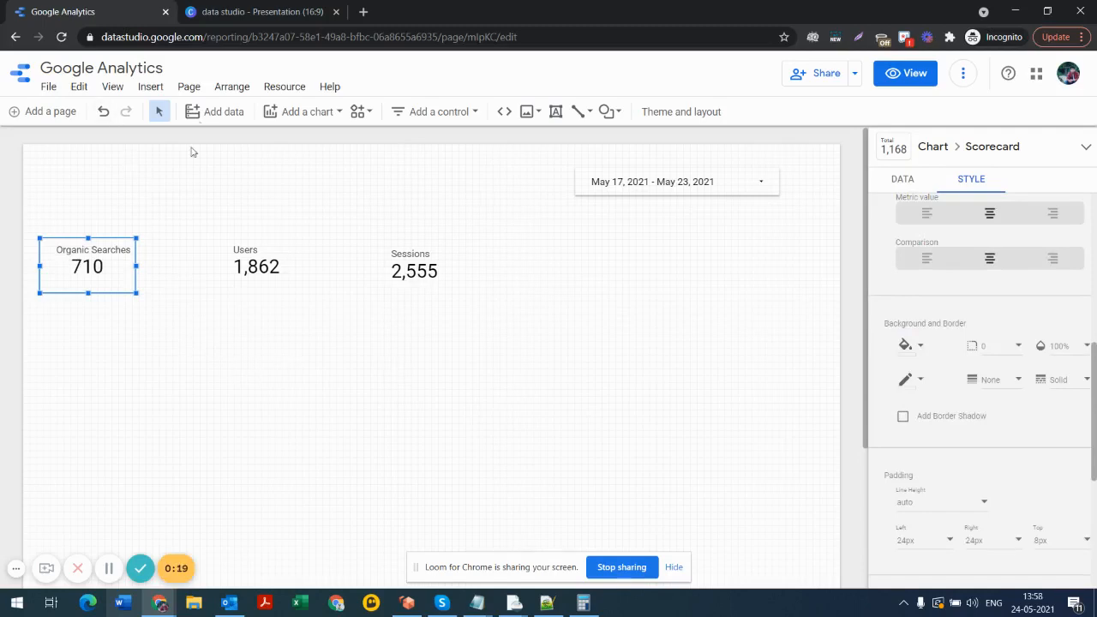
# Step: Insert a table chart and place it below the Organic Searches and Users scorecards
pyautogui.click(146, 87)
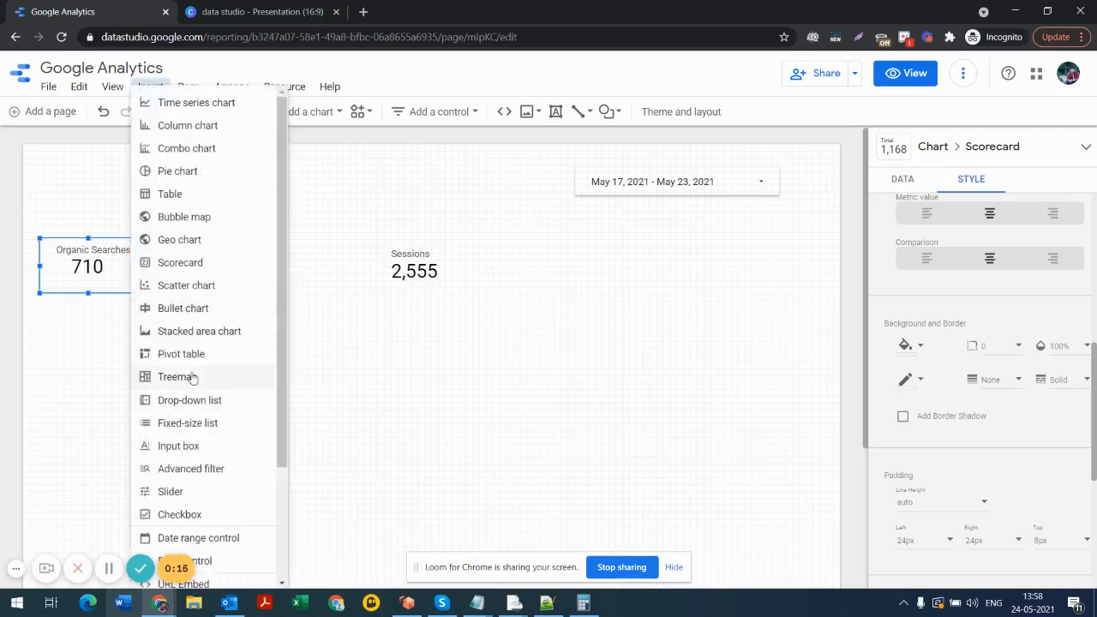
pyautogui.click(177, 198)
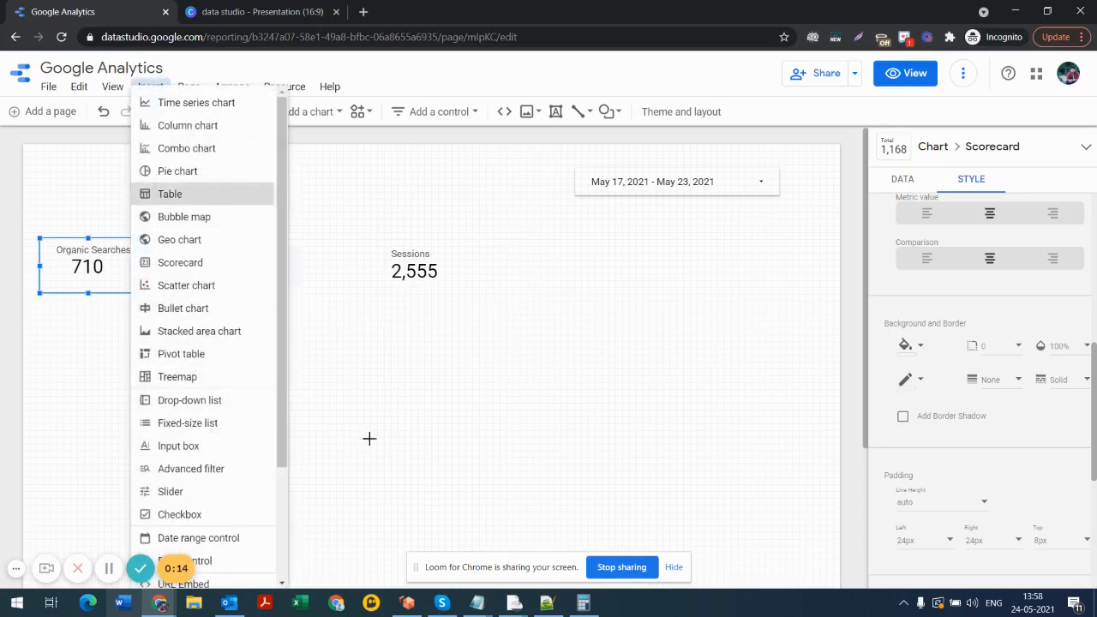
pyautogui.click(463, 428)
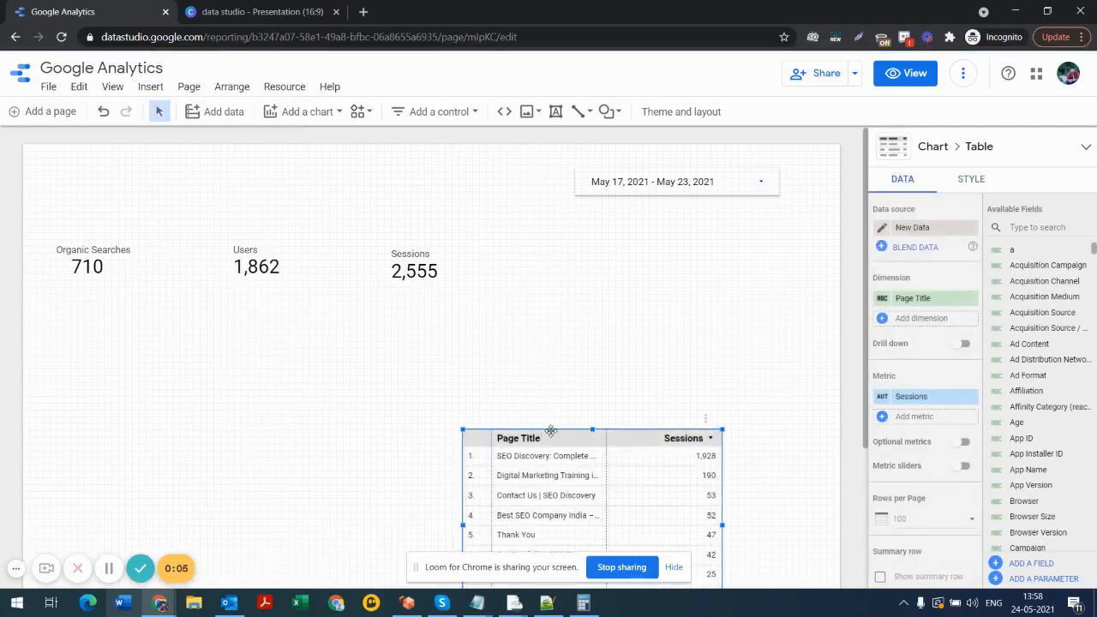
pyautogui.moveTo(551, 430); pyautogui.dragTo(535, 324)
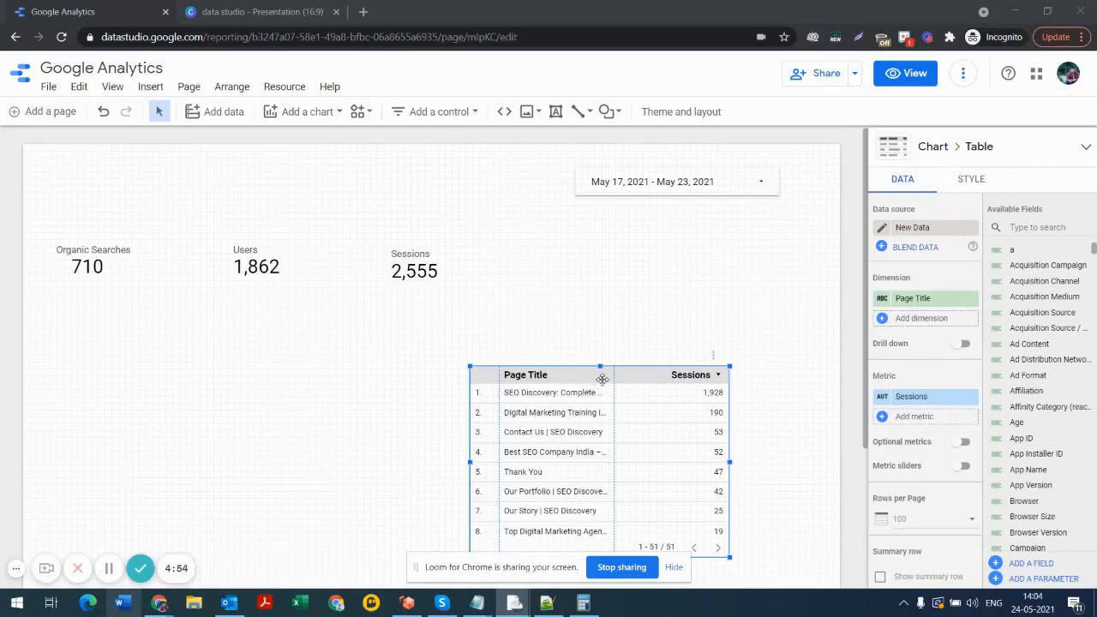
pyautogui.moveTo(603, 379); pyautogui.dragTo(185, 345)
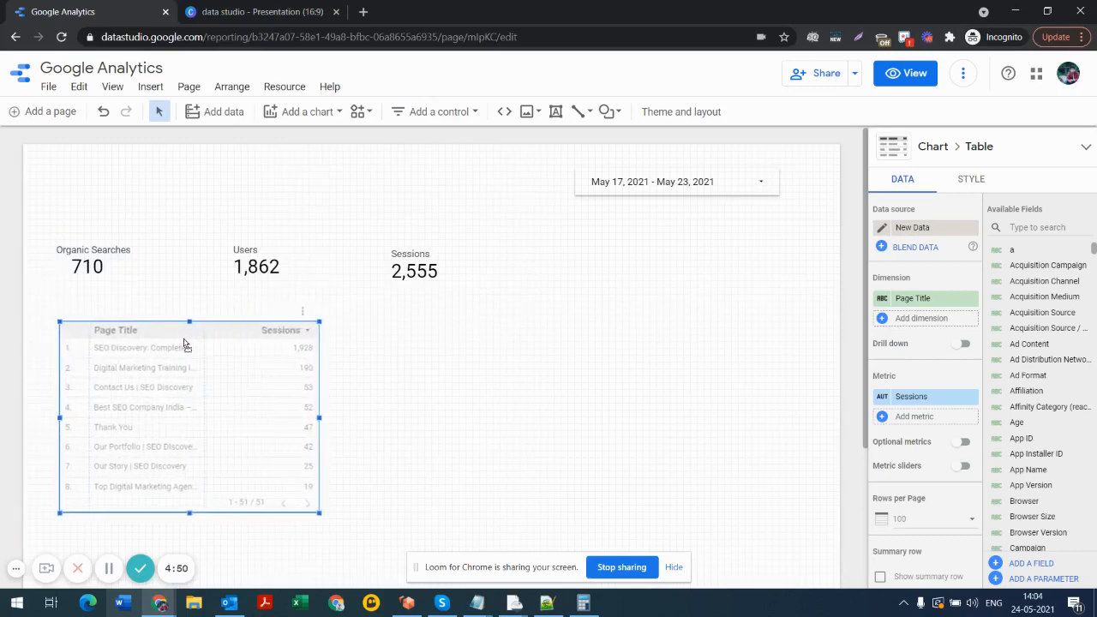
# Step: Change the table's dimension to Page
pyautogui.click(923, 302)
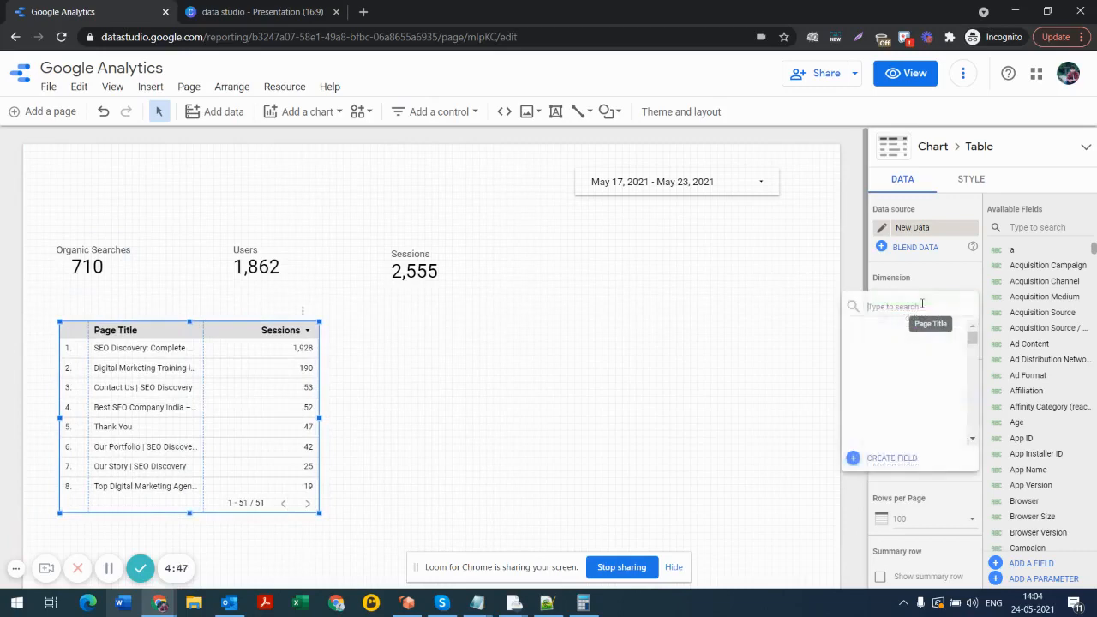
pyautogui.write('page')
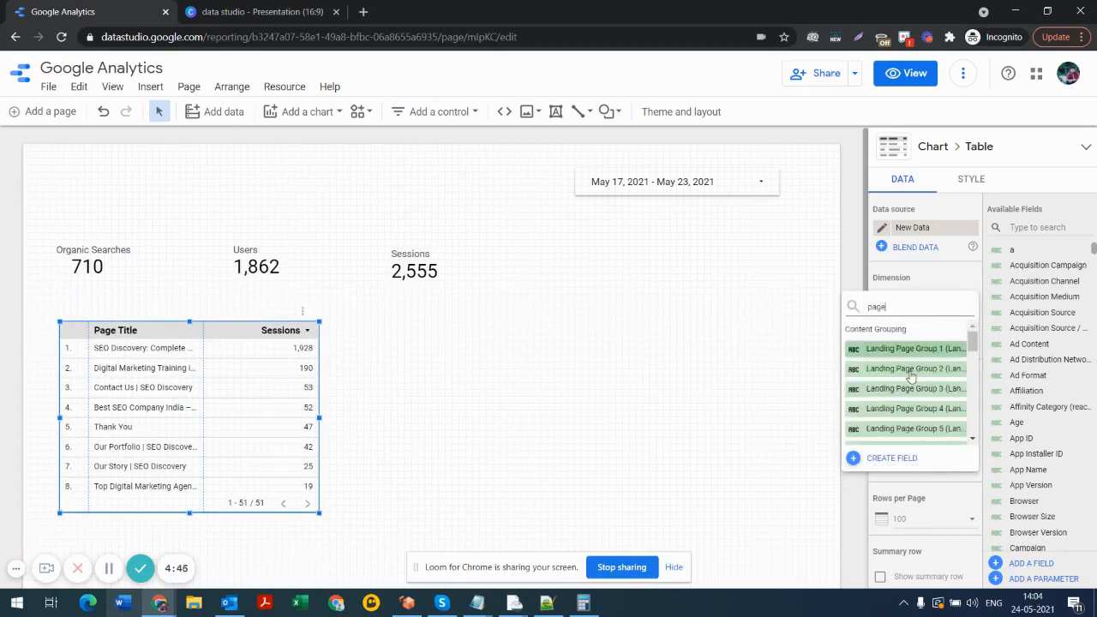
pyautogui.scroll(-2, 916, 399)
pyautogui.scroll(-5, 917, 410)
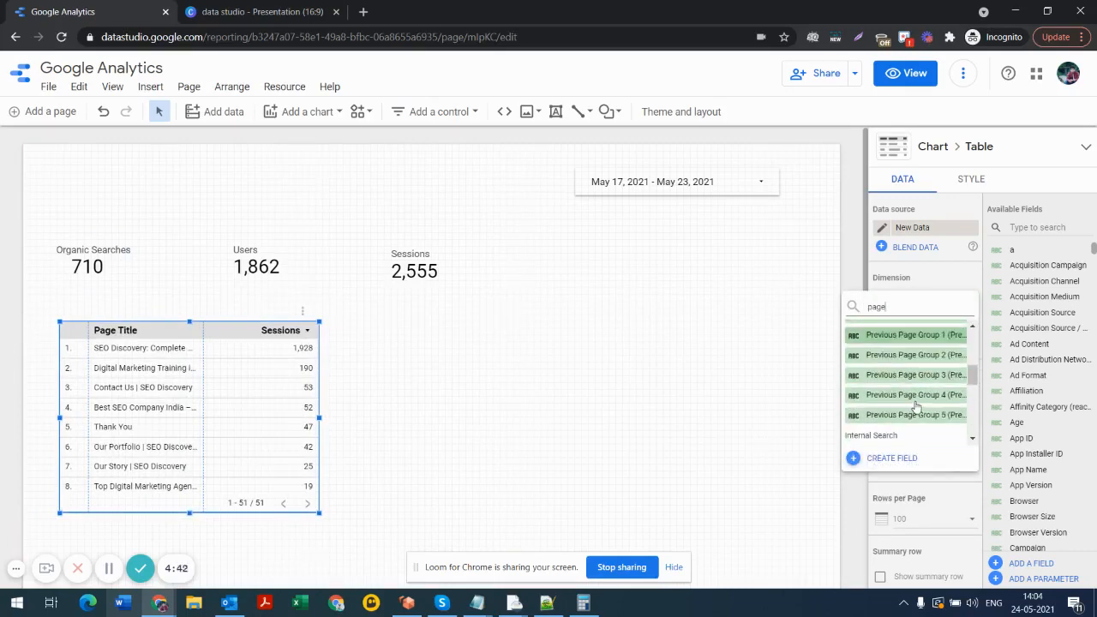
pyautogui.scroll(-1, 915, 410)
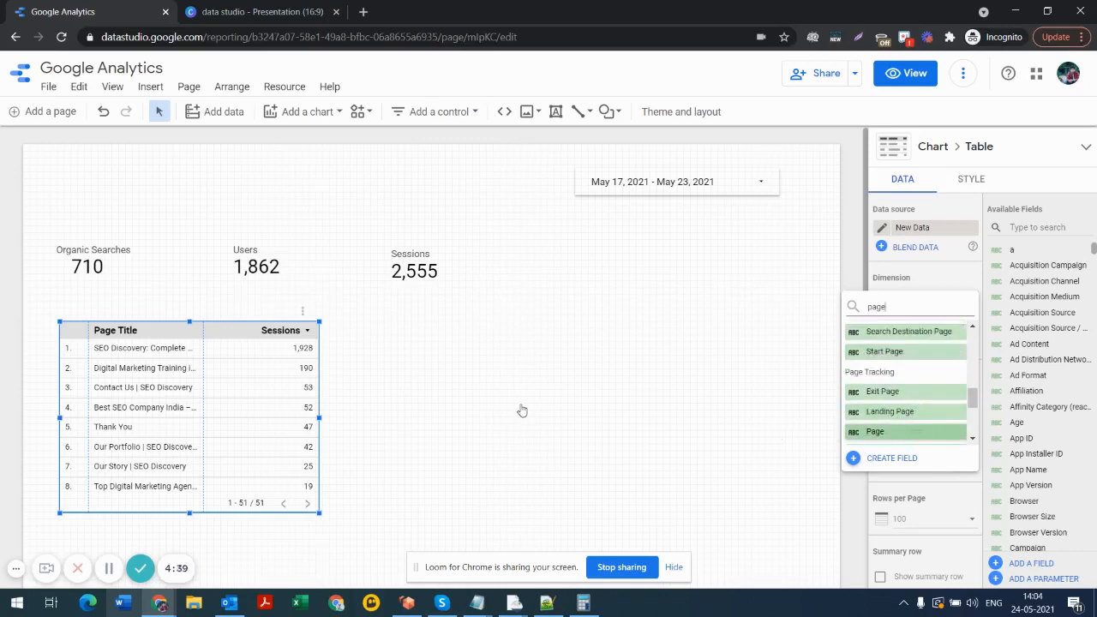
pyautogui.click(456, 408)
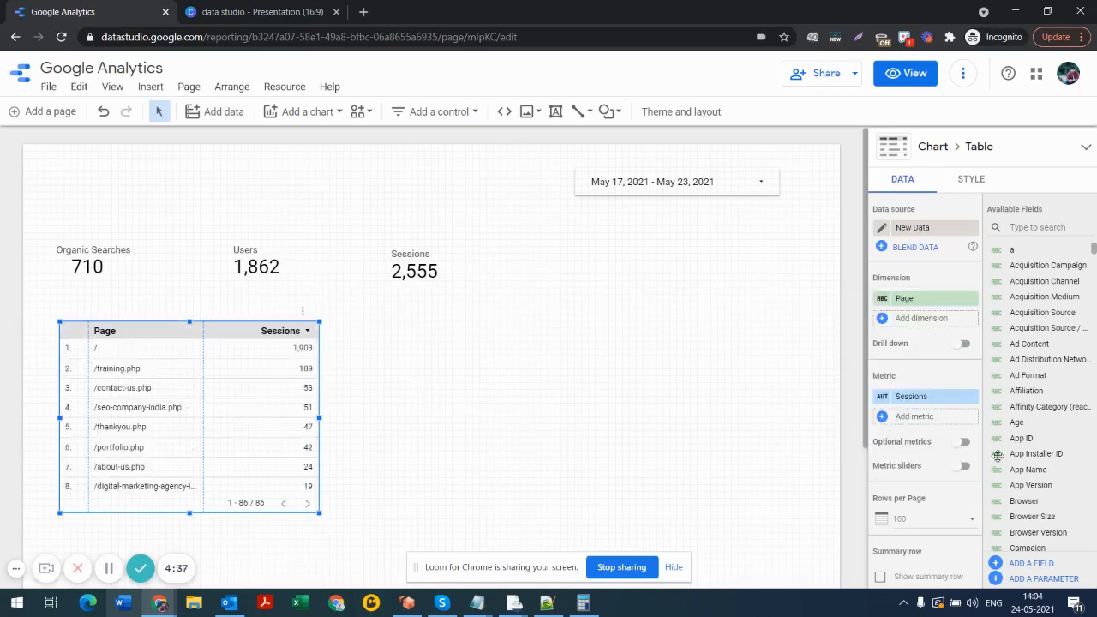
# Step: Replace the table's Sessions metric with Users
pyautogui.moveTo(935, 401)
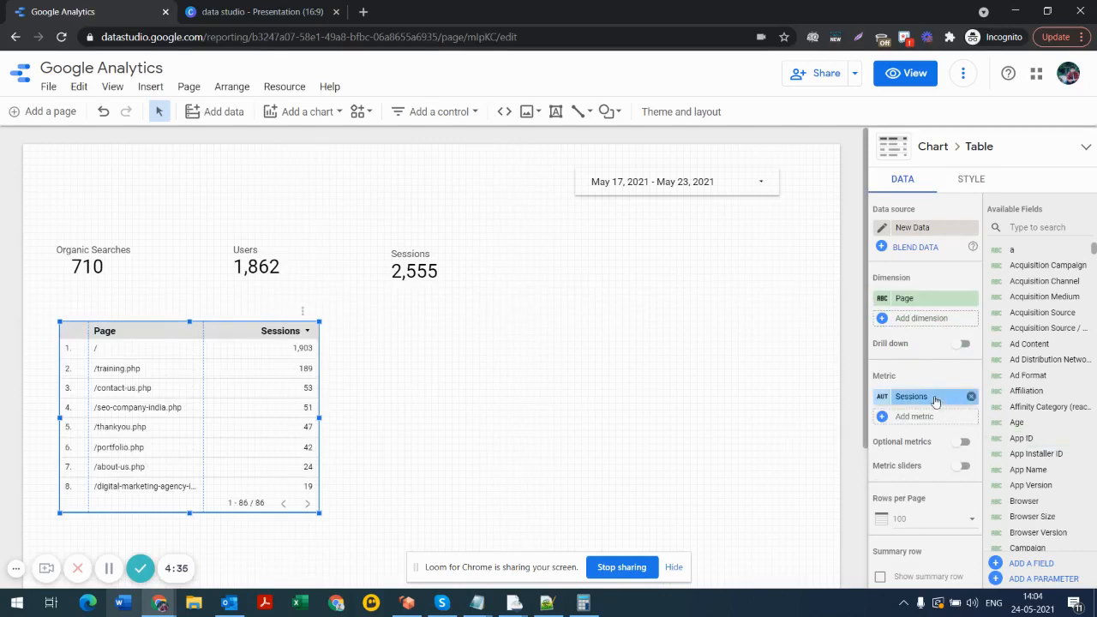
pyautogui.click(935, 399)
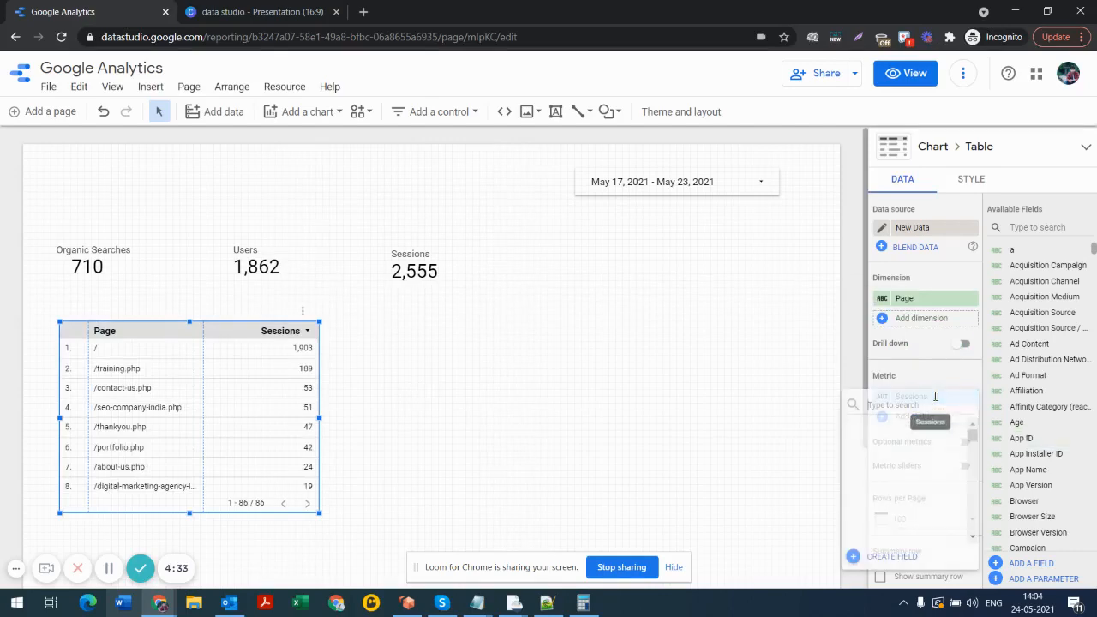
pyautogui.write('user')
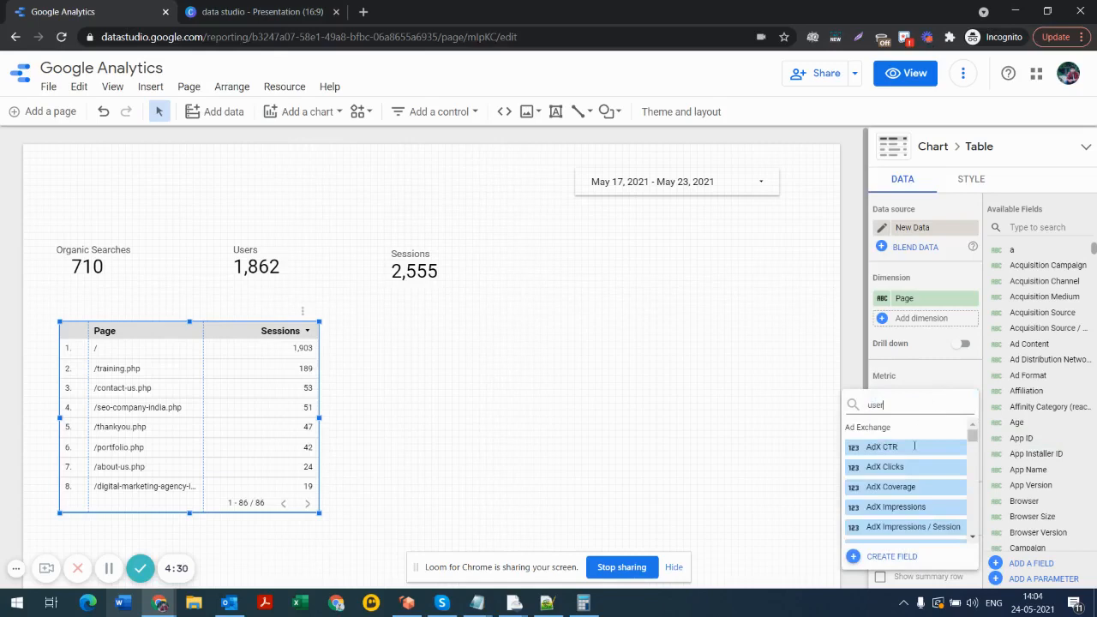
pyautogui.scroll(-2, 917, 476)
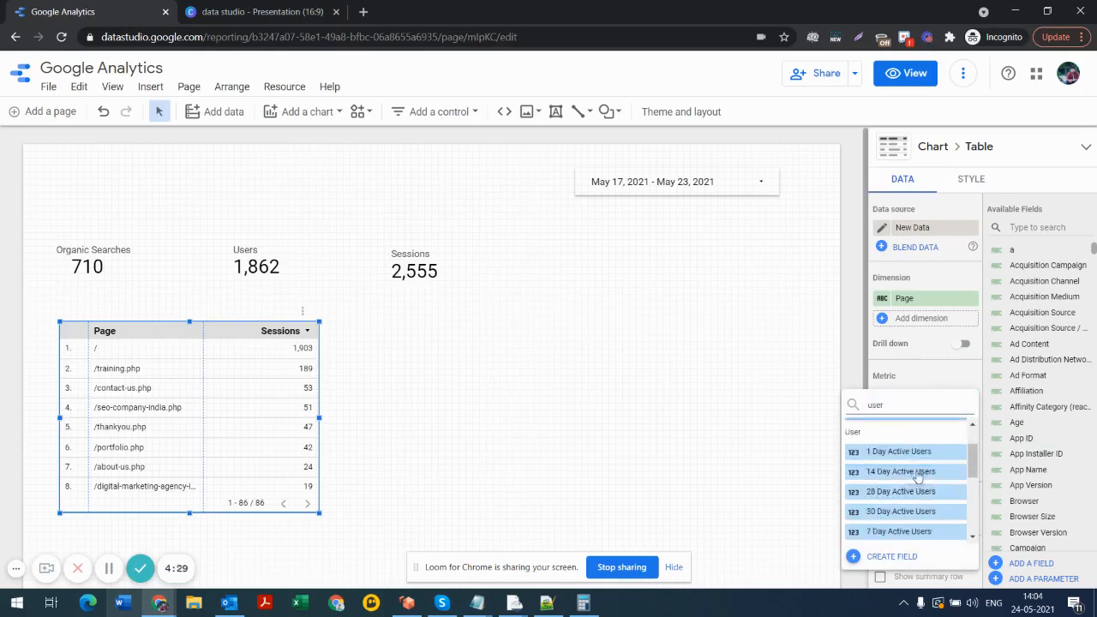
pyautogui.scroll(-3, 918, 477)
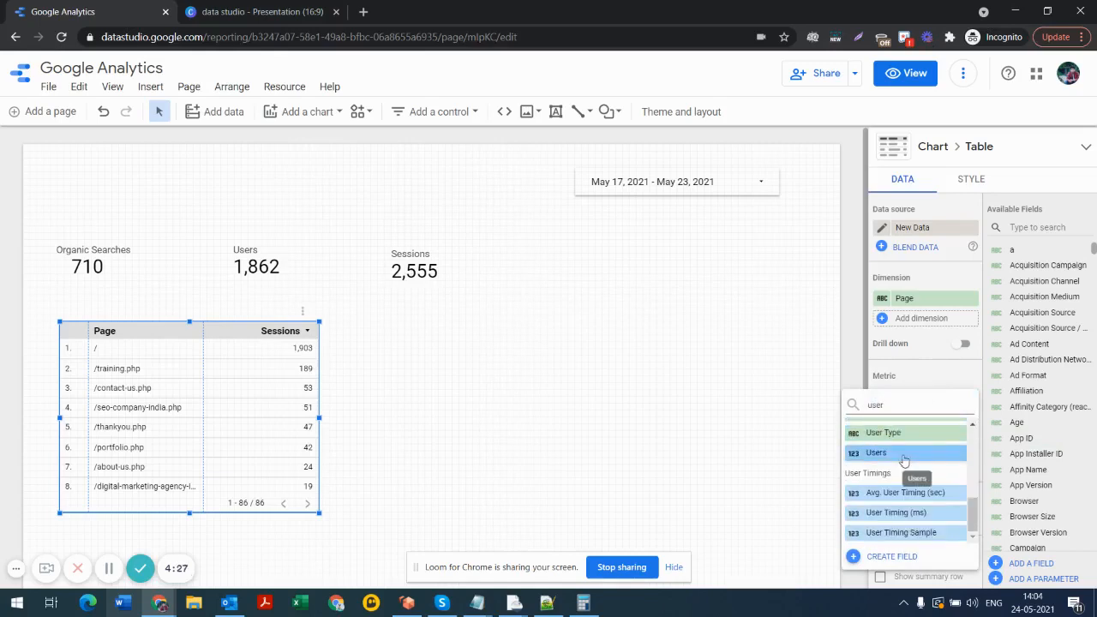
pyautogui.click(909, 453)
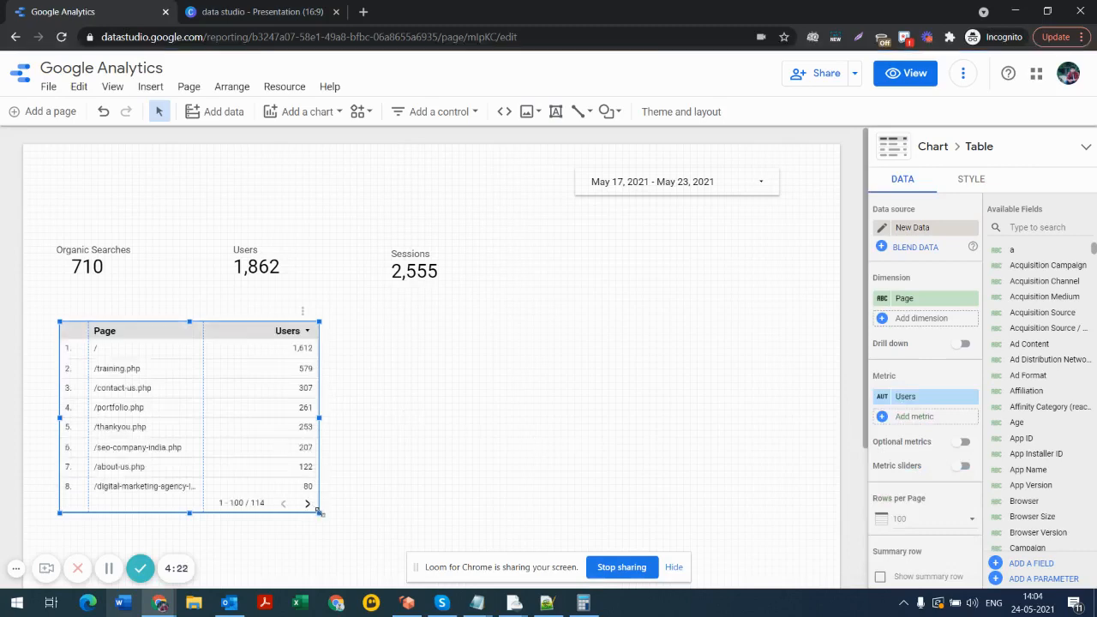
# Step: Enlarge the users-by-page table, making it wider and slightly taller
pyautogui.moveTo(318, 512); pyautogui.dragTo(369, 521)
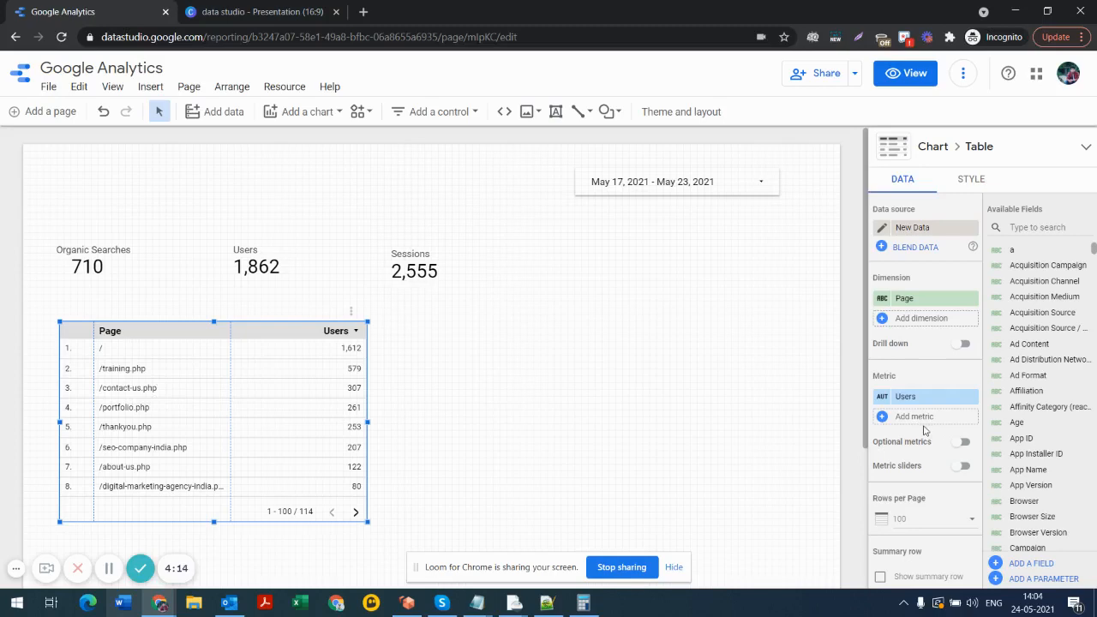
# Step: Examine the table's sort, default date range, filter and segment settings alongside the report's date range control
pyautogui.scroll(-2, 924, 430)
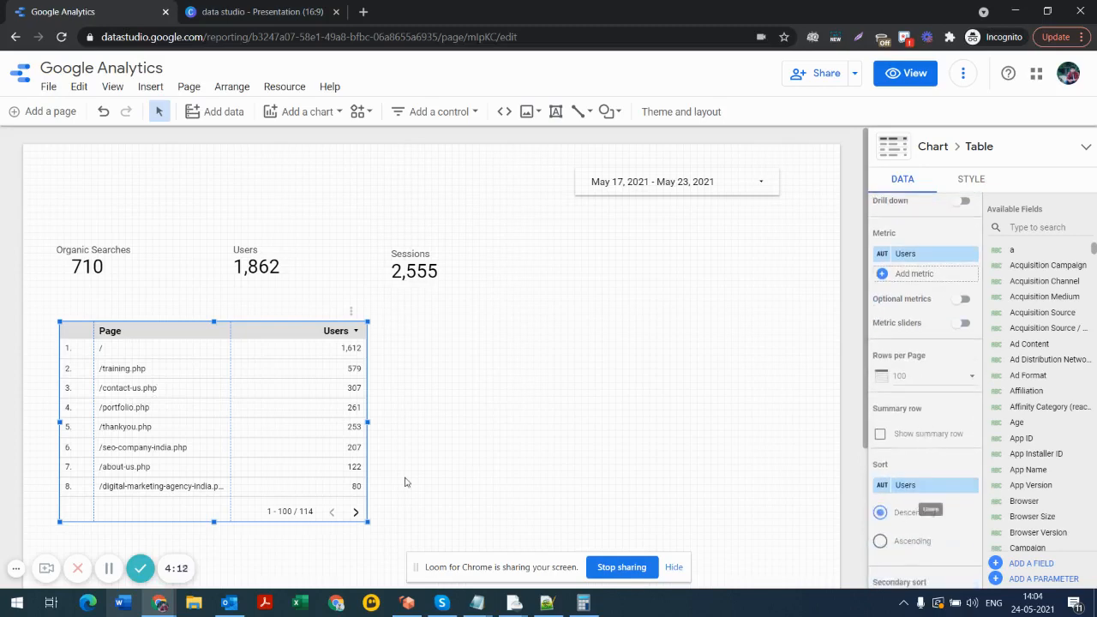
pyautogui.scroll(-1, 848, 485)
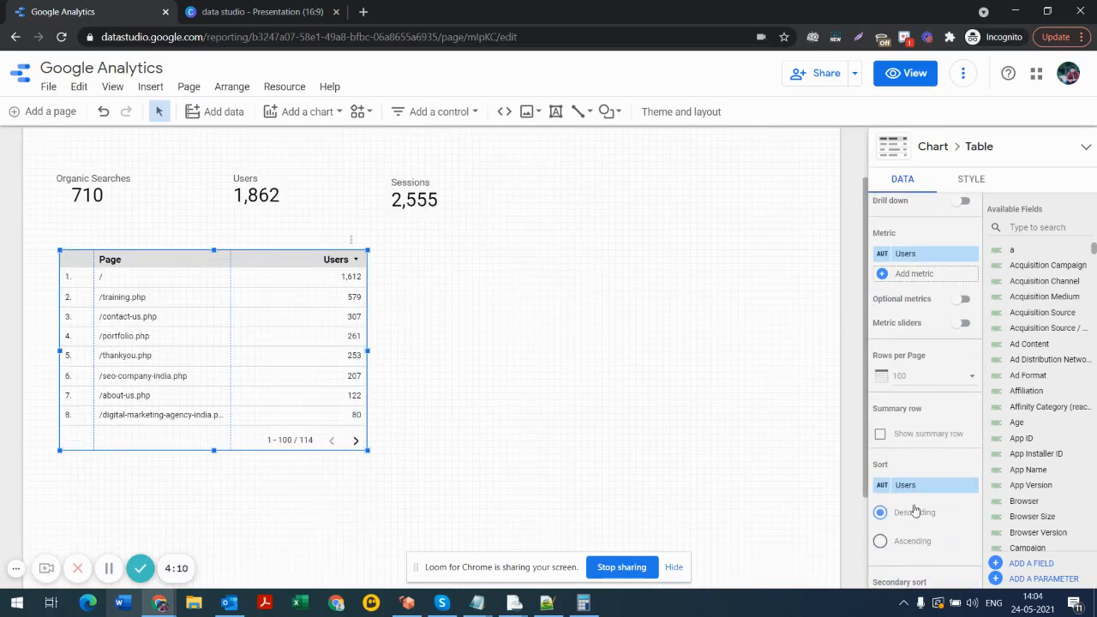
pyautogui.scroll(-2, 915, 510)
pyautogui.scroll(-2, 926, 475)
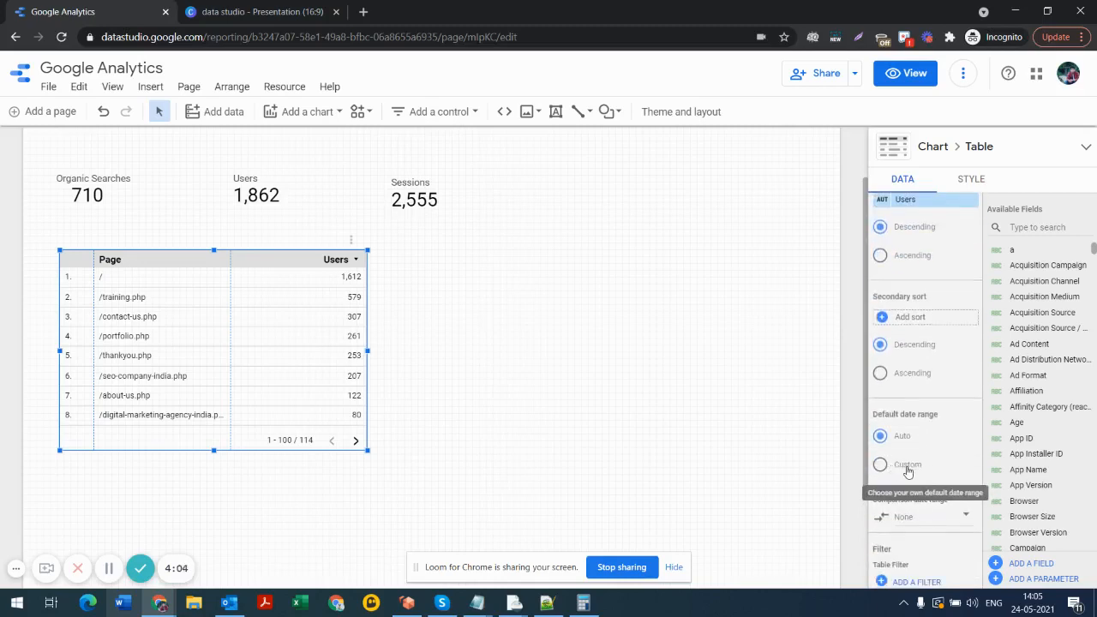
pyautogui.scroll(2, 703, 351)
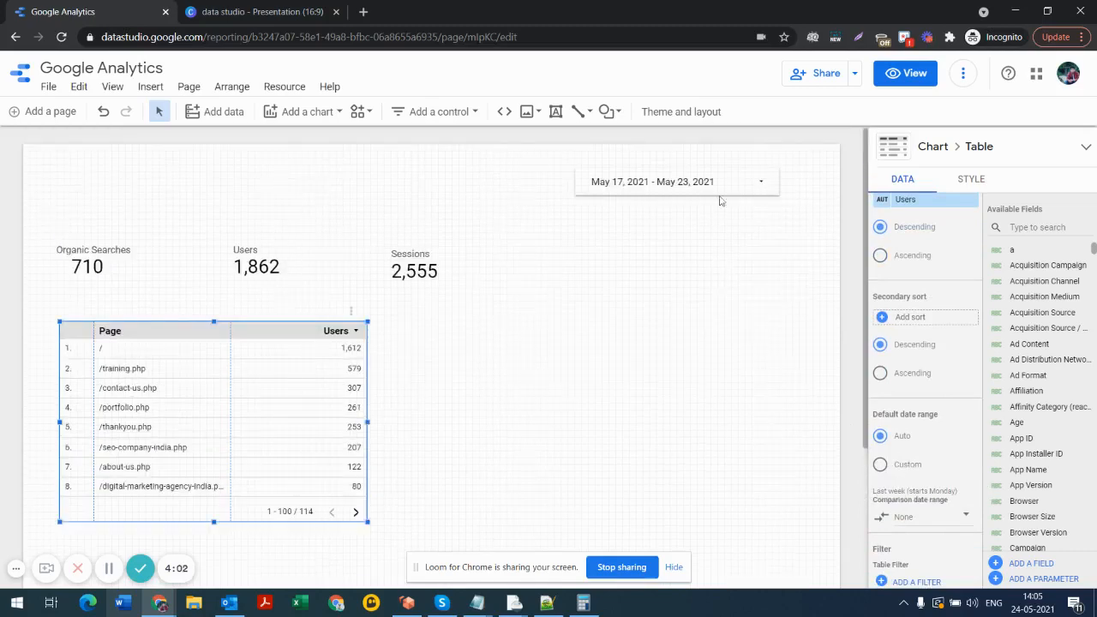
pyautogui.click(727, 181)
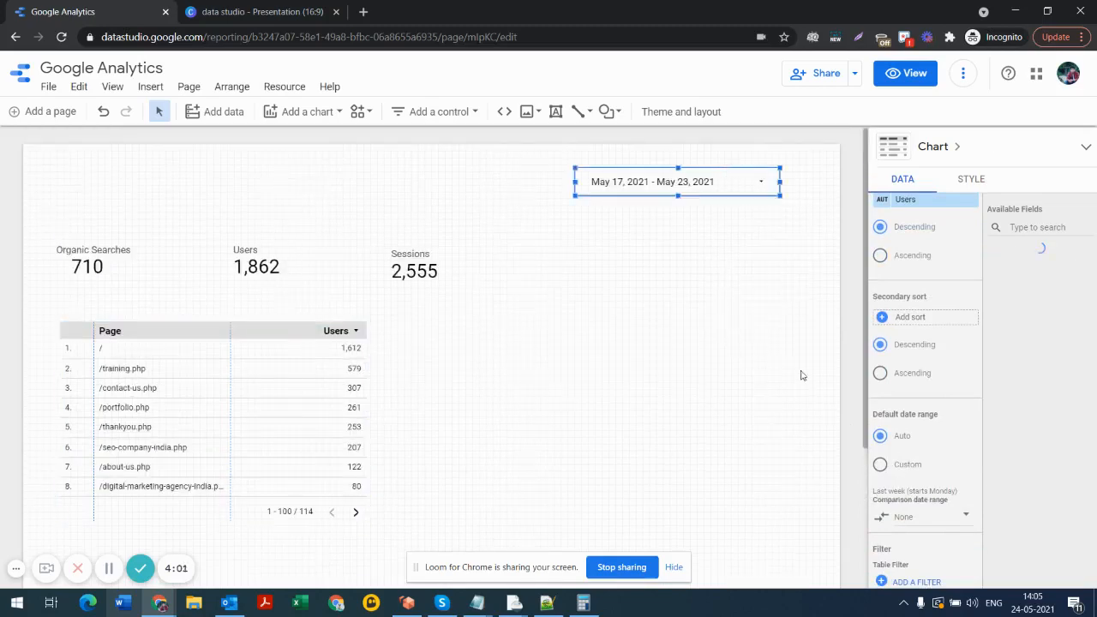
pyautogui.click(318, 426)
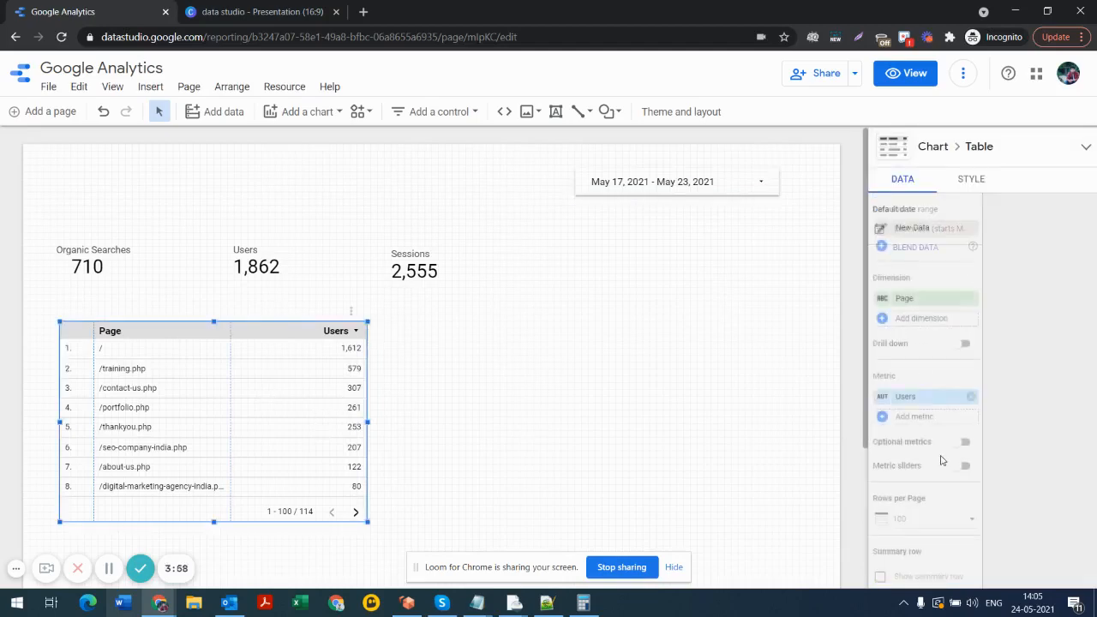
pyautogui.scroll(-4, 938, 495)
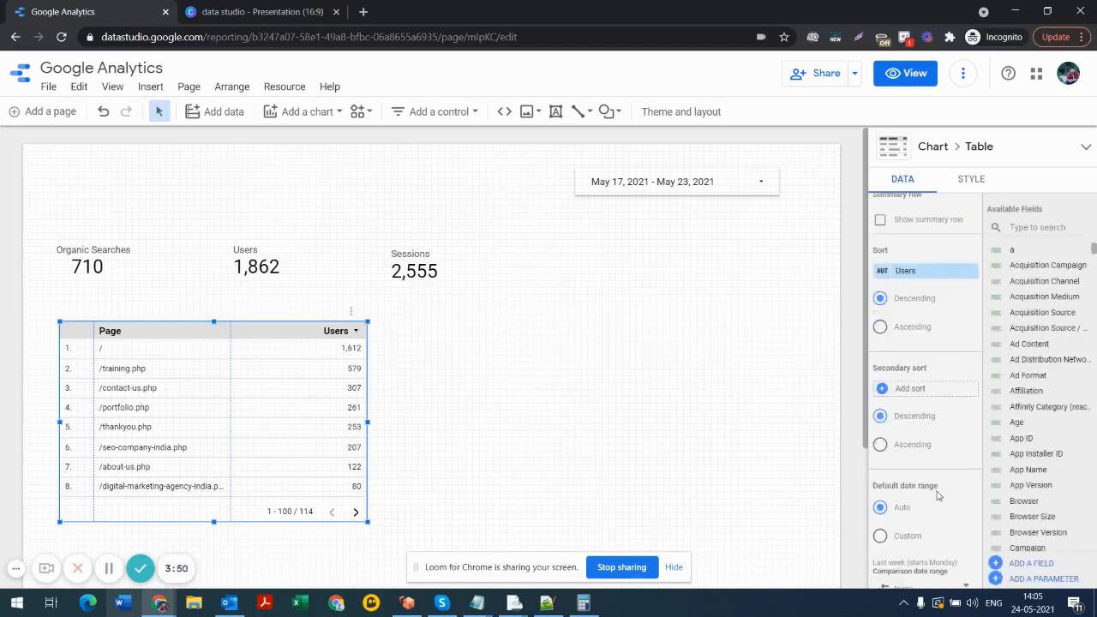
pyautogui.scroll(-5, 932, 498)
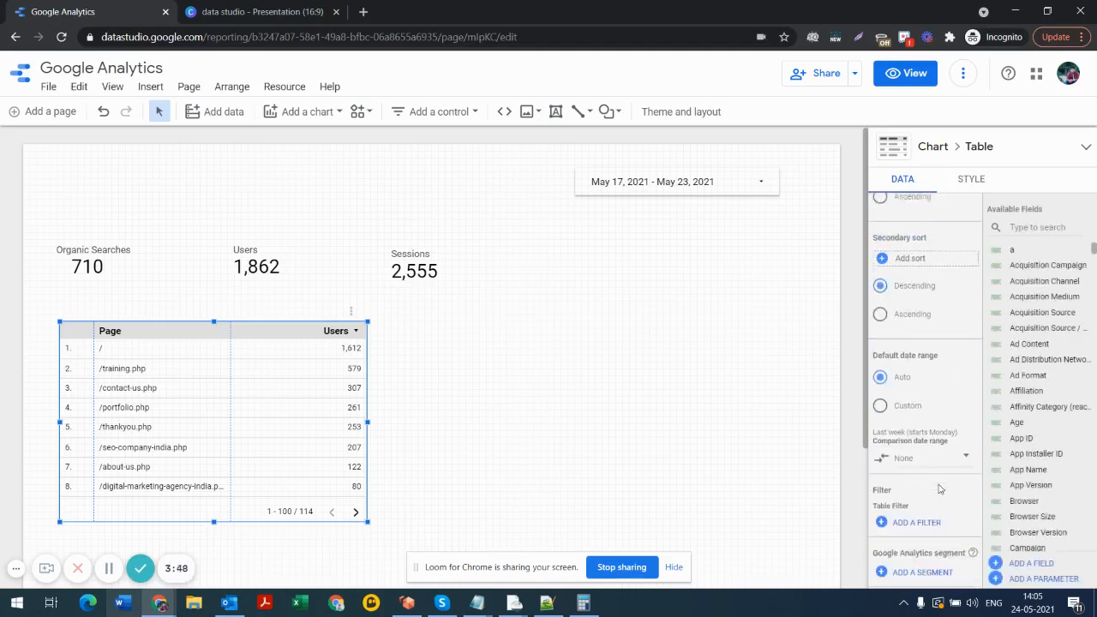
pyautogui.scroll(8, 932, 493)
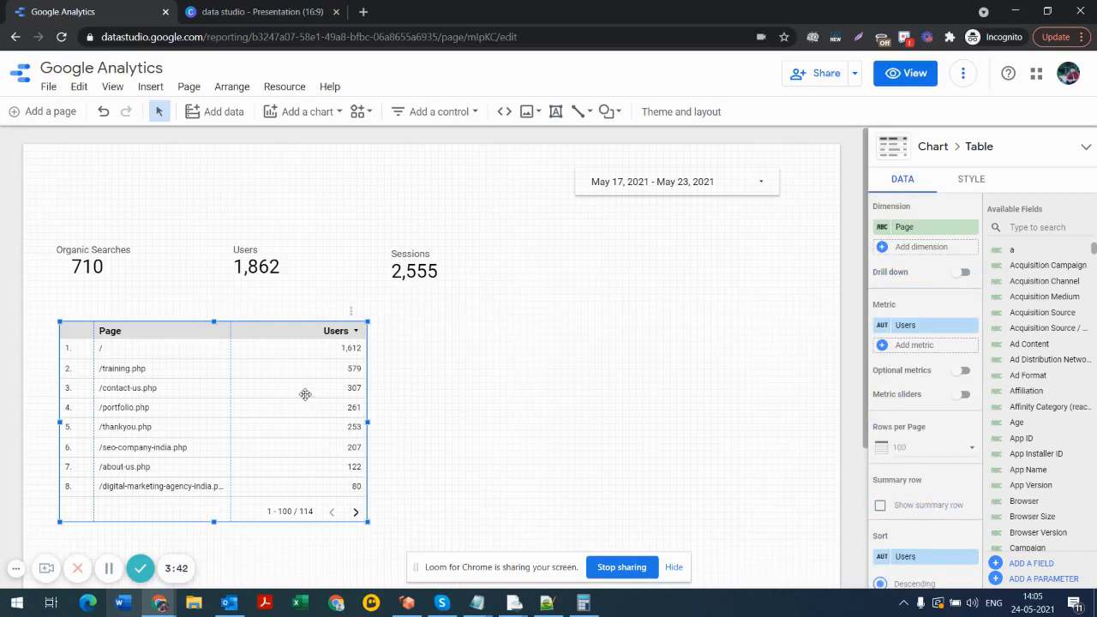
# Step: Move the table slightly up, closer to the Organic Searches and Users scorecards
pyautogui.moveTo(215, 381); pyautogui.dragTo(220, 374)
pyautogui.moveTo(234, 333); pyautogui.dragTo(235, 332)
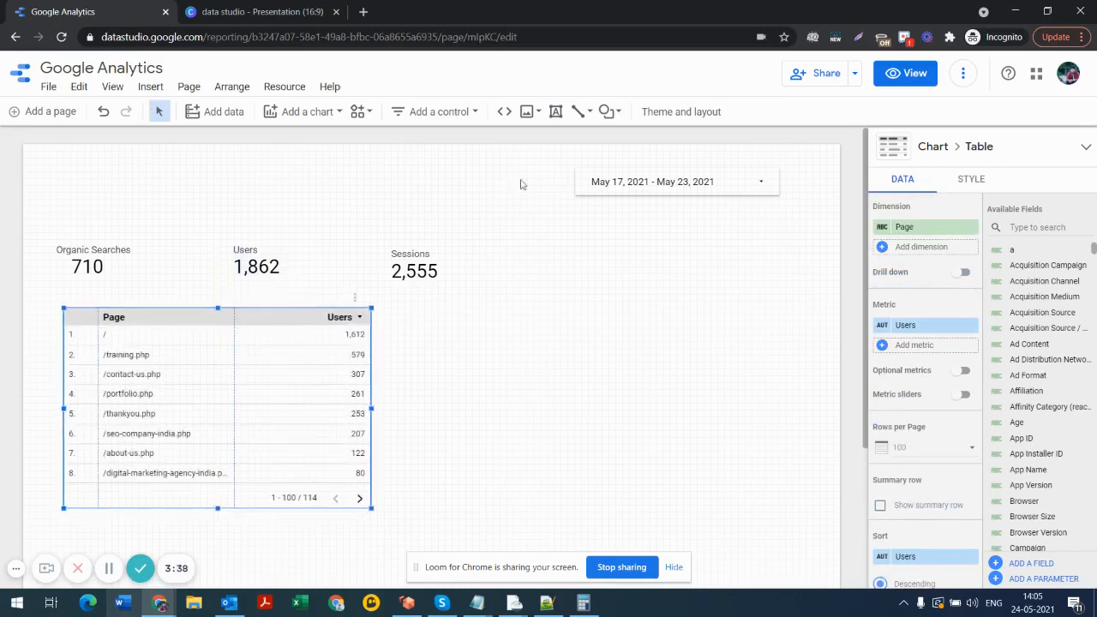
# Step: Insert a rectangle as a header band starting at the report page's upper-left corner, above the scorecards
pyautogui.click(151, 87)
pyautogui.scroll(-3, 199, 399)
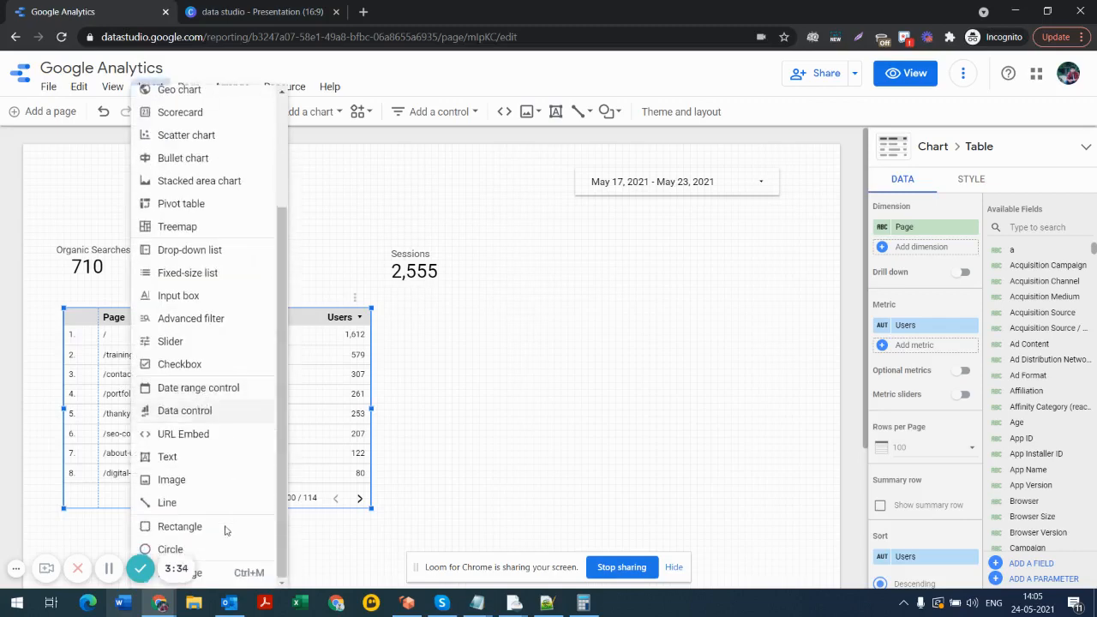
pyautogui.click(198, 530)
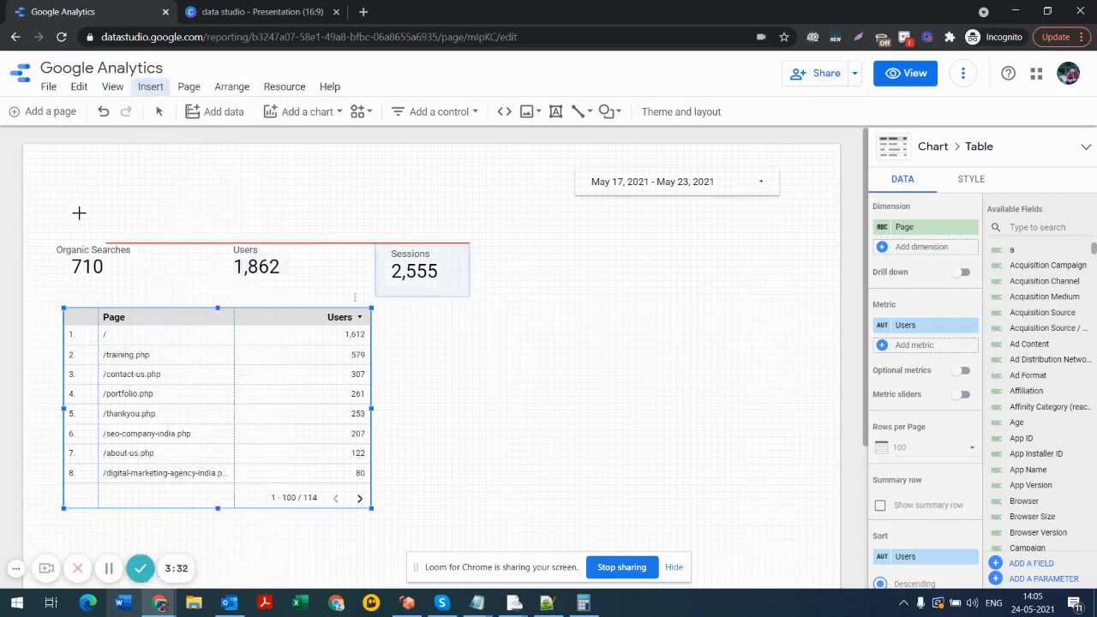
pyautogui.moveTo(24, 146); pyautogui.dragTo(686, 224)
# Step: Stretch the header rectangle to the full page width, reduce its height above the scorecards and fill it with black
pyautogui.click(747, 190)
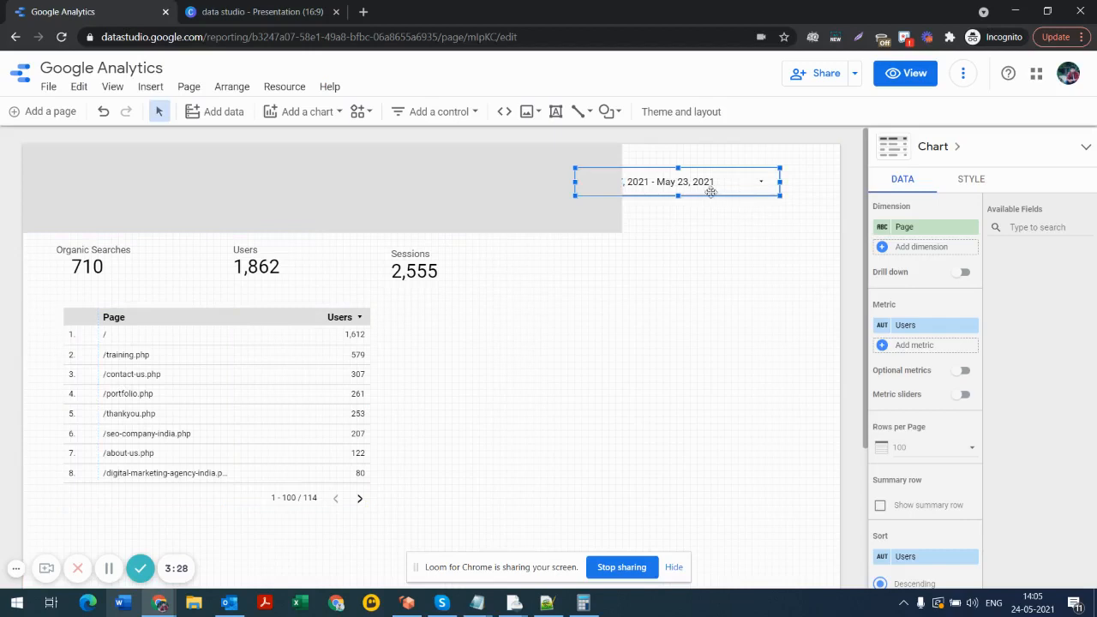
pyautogui.click(517, 210)
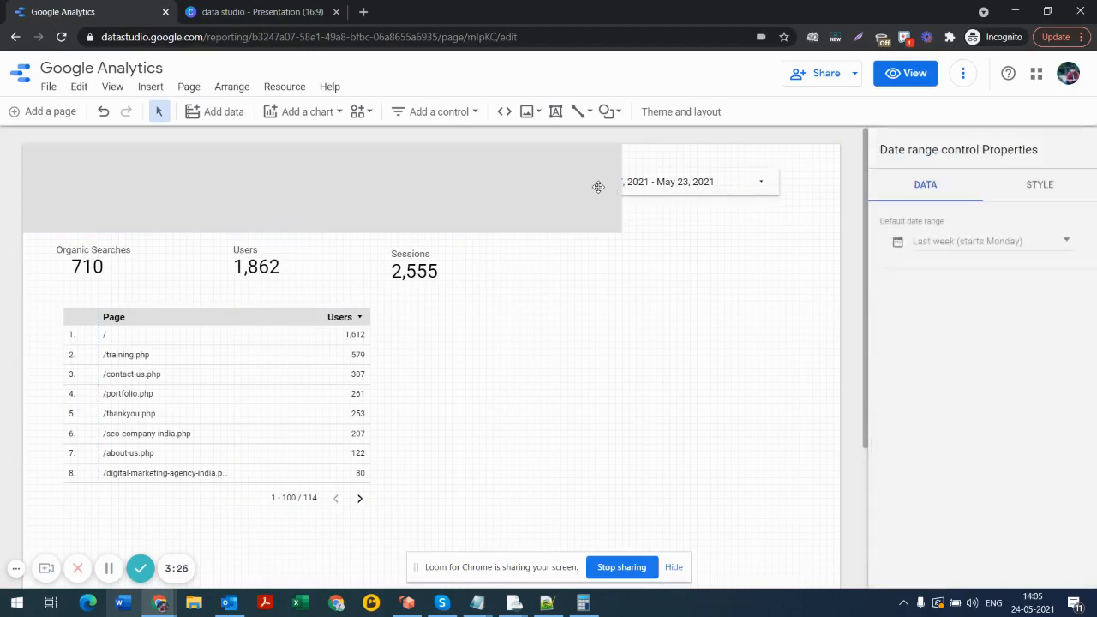
pyautogui.click(598, 184)
pyautogui.moveTo(817, 179); pyautogui.dragTo(840, 183)
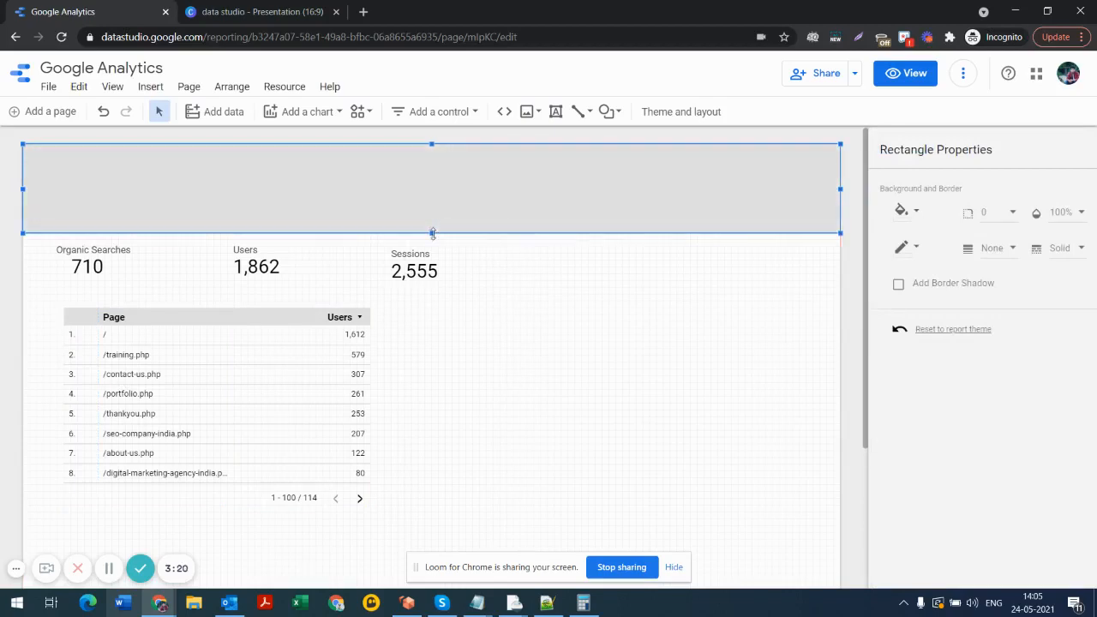
pyautogui.moveTo(431, 231); pyautogui.dragTo(432, 198)
pyautogui.click(917, 214)
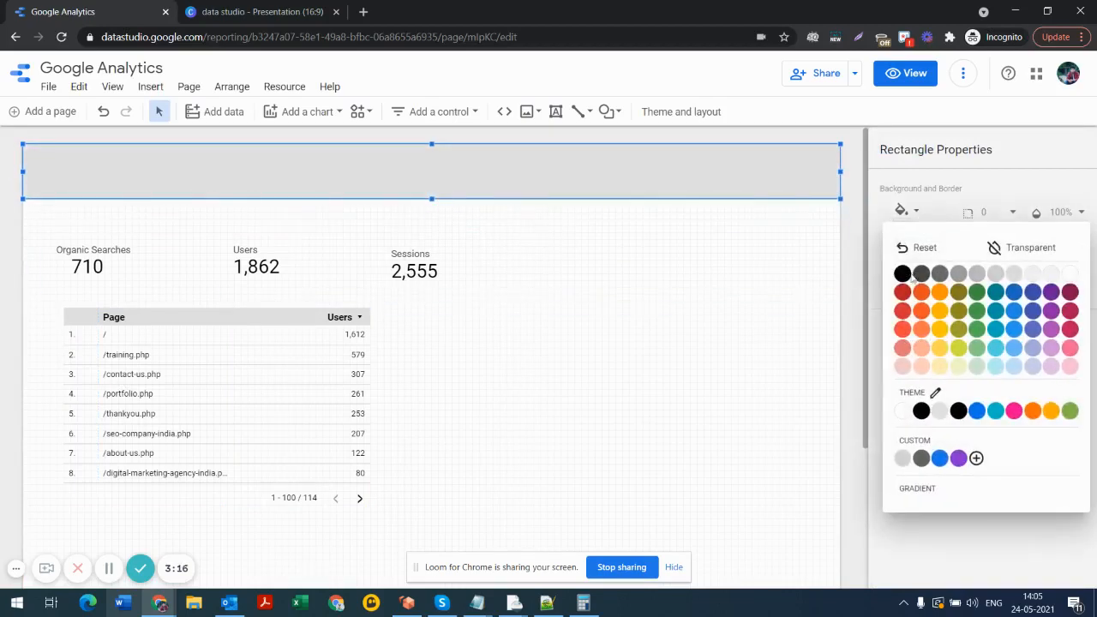
pyautogui.click(902, 275)
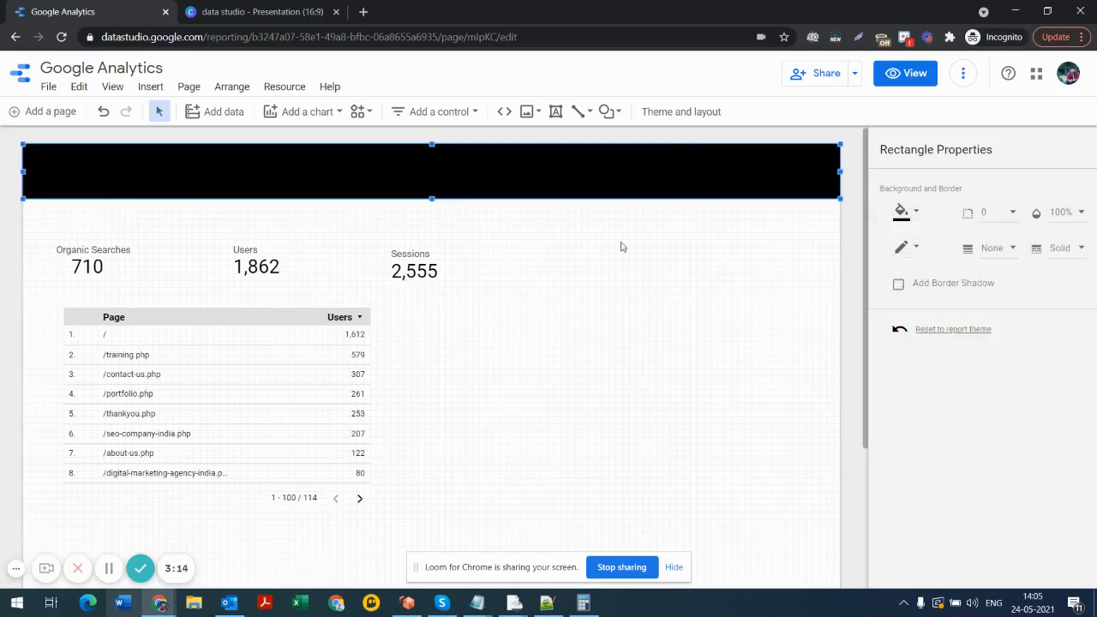
# Step: Add a new date range control at the right end of the black header band
pyautogui.click(437, 111)
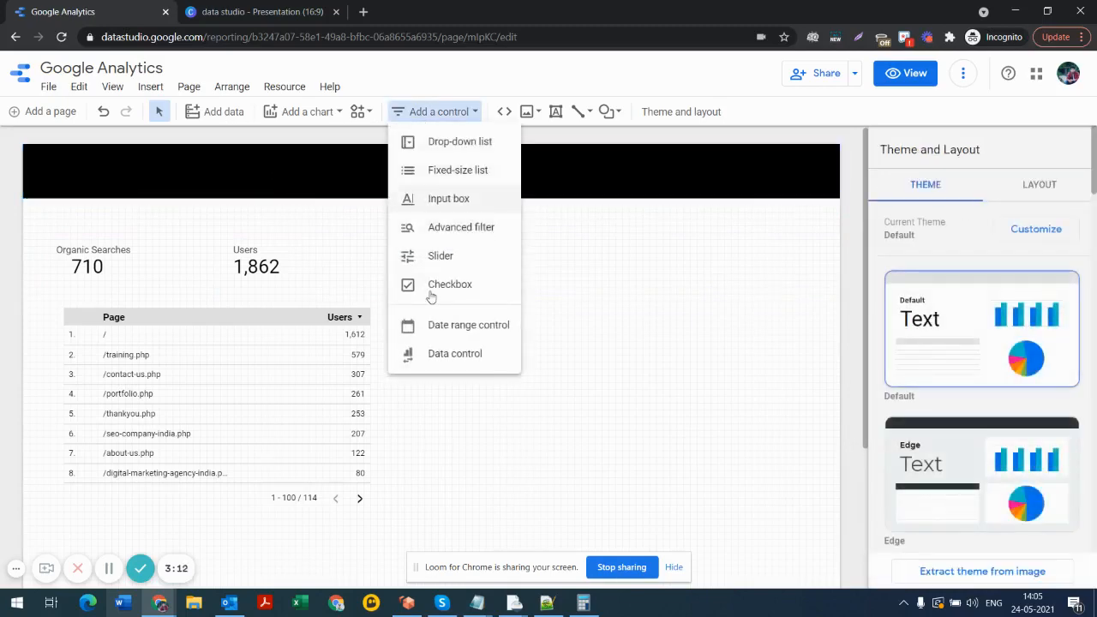
pyautogui.click(432, 326)
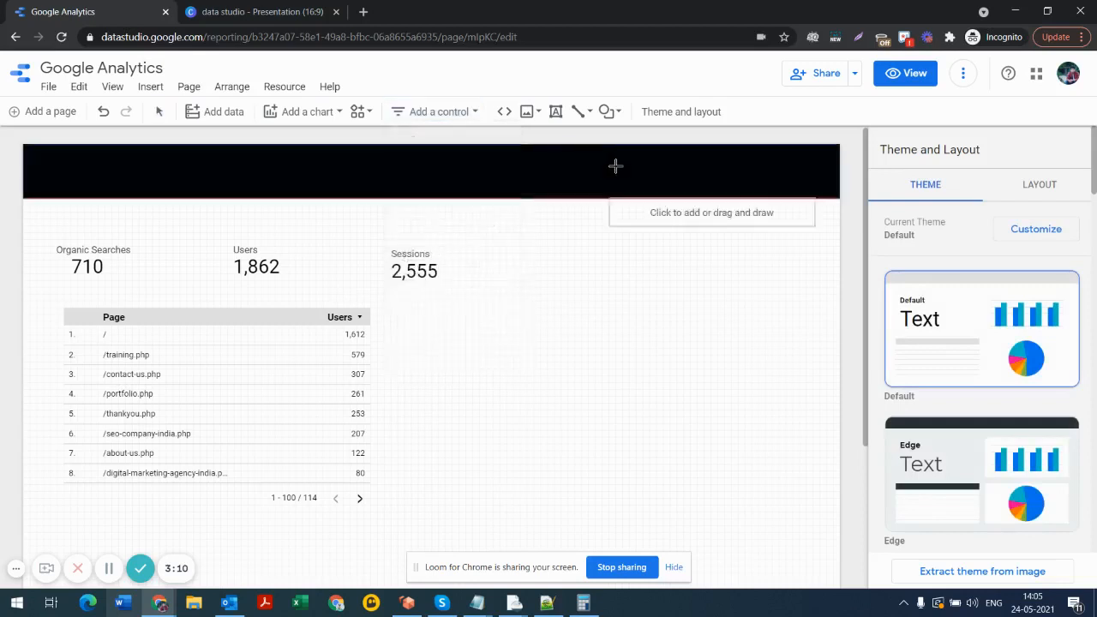
pyautogui.click(601, 161)
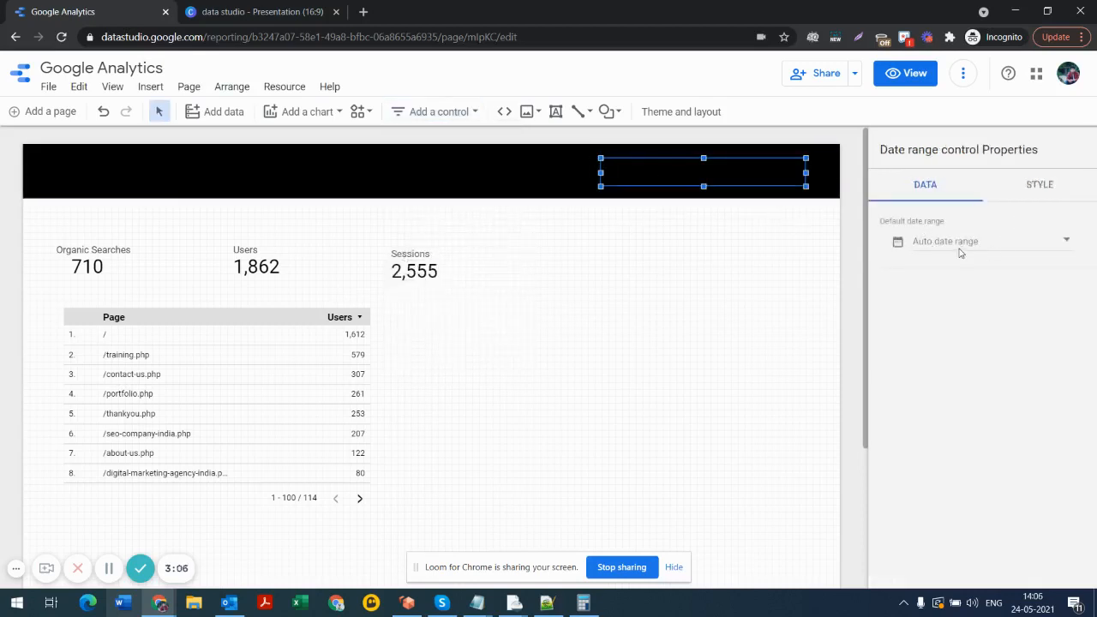
# Step: Set the new date range control's default date range to This week (starts Monday)
pyautogui.click(967, 242)
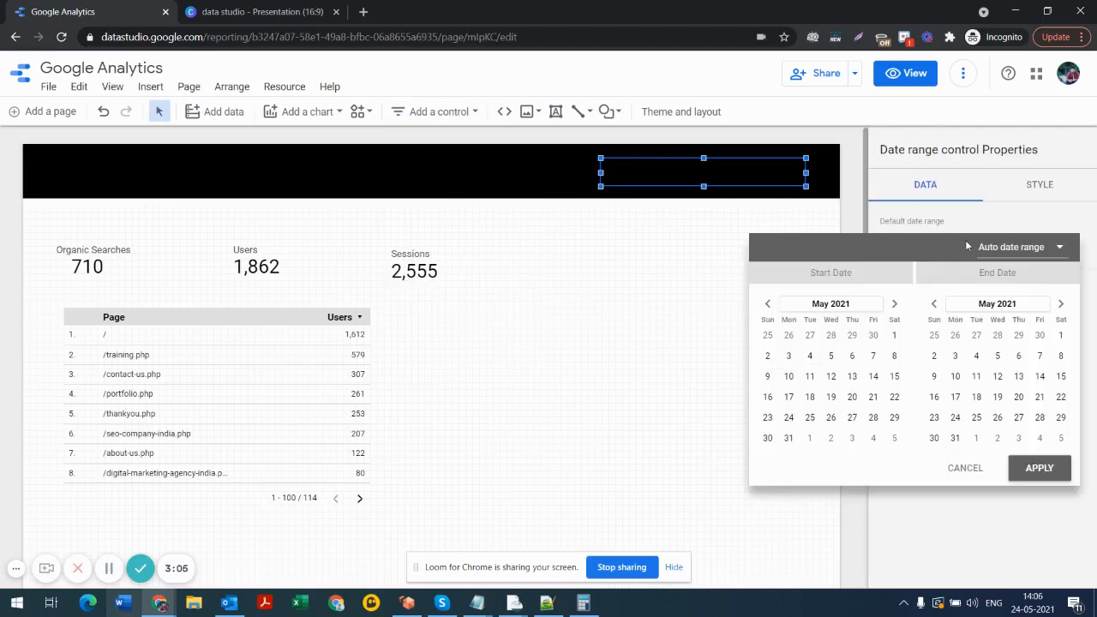
pyautogui.click(1016, 248)
pyautogui.scroll(5, 979, 230)
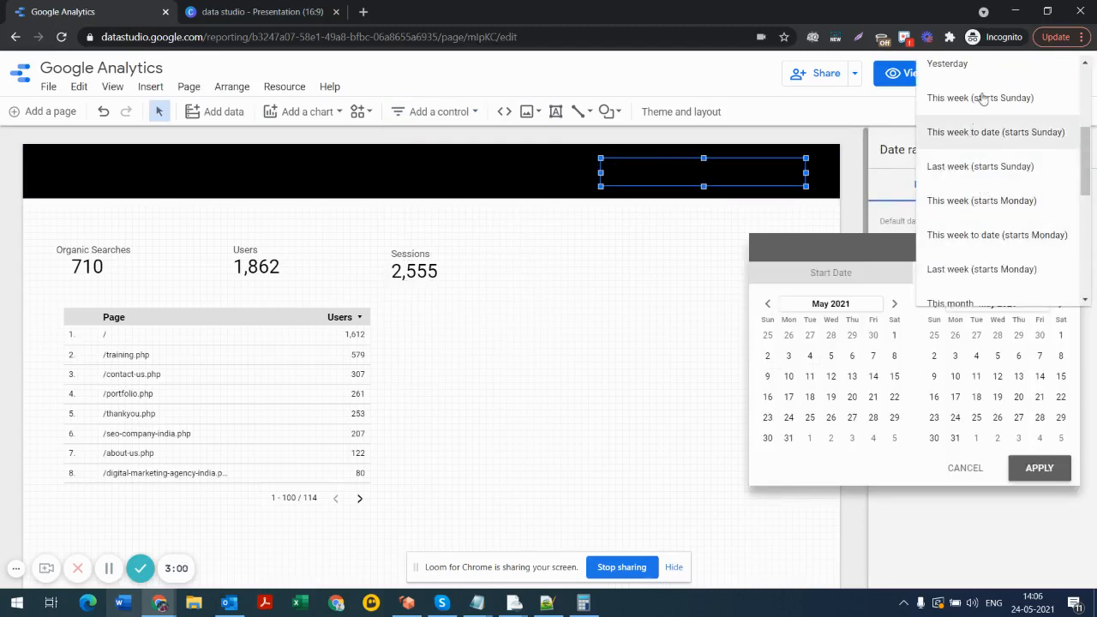
pyautogui.click(992, 202)
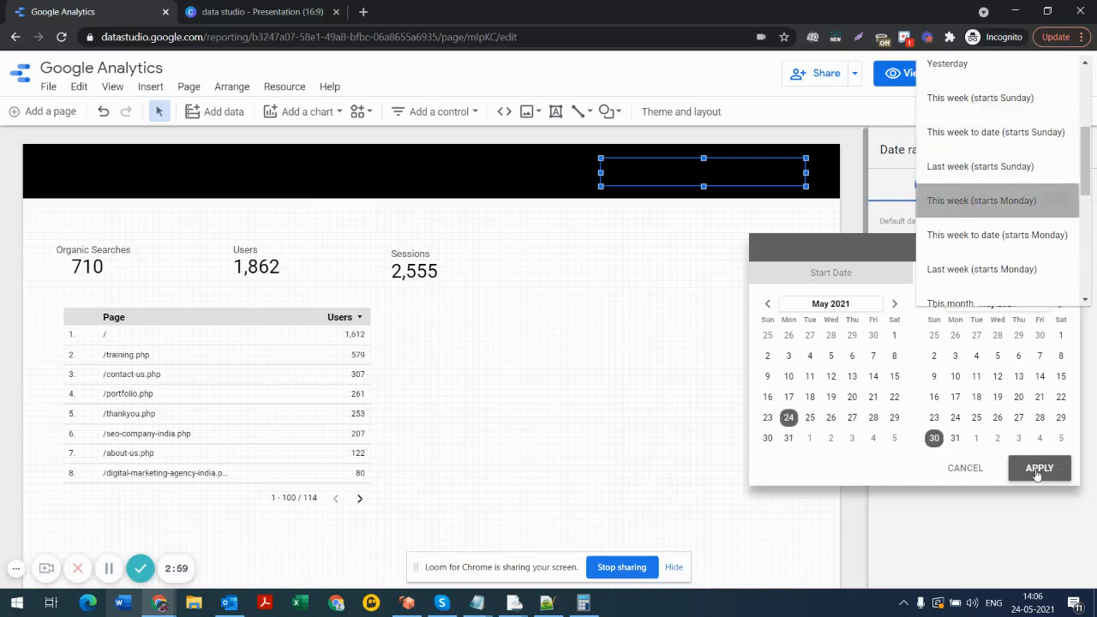
pyautogui.click(1033, 465)
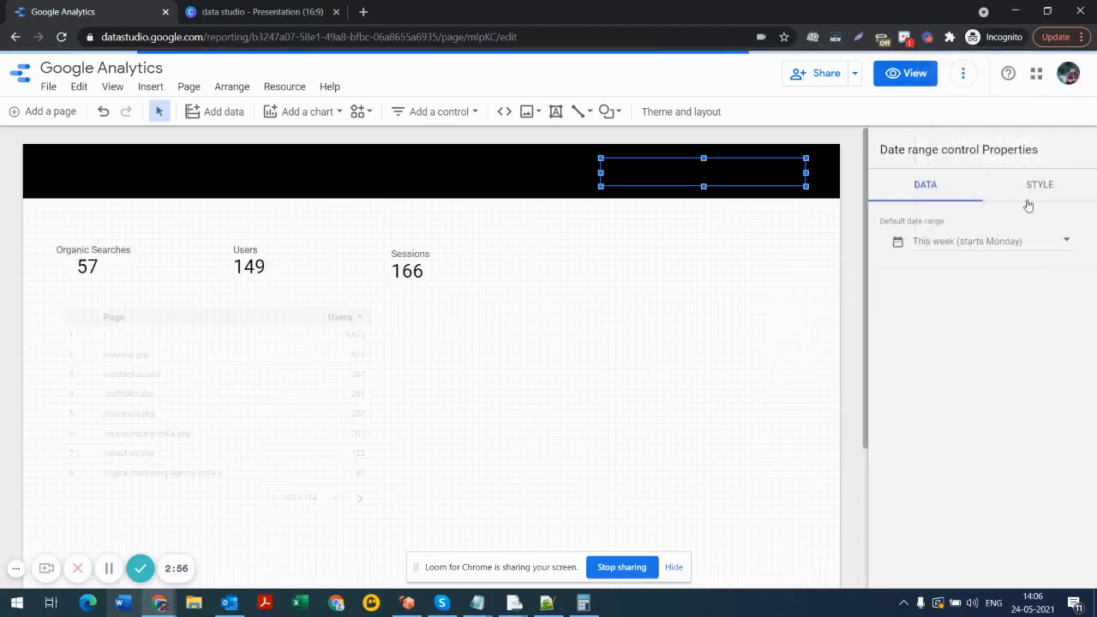
# Step: Give the date range control in the header band a white background
pyautogui.click(1031, 200)
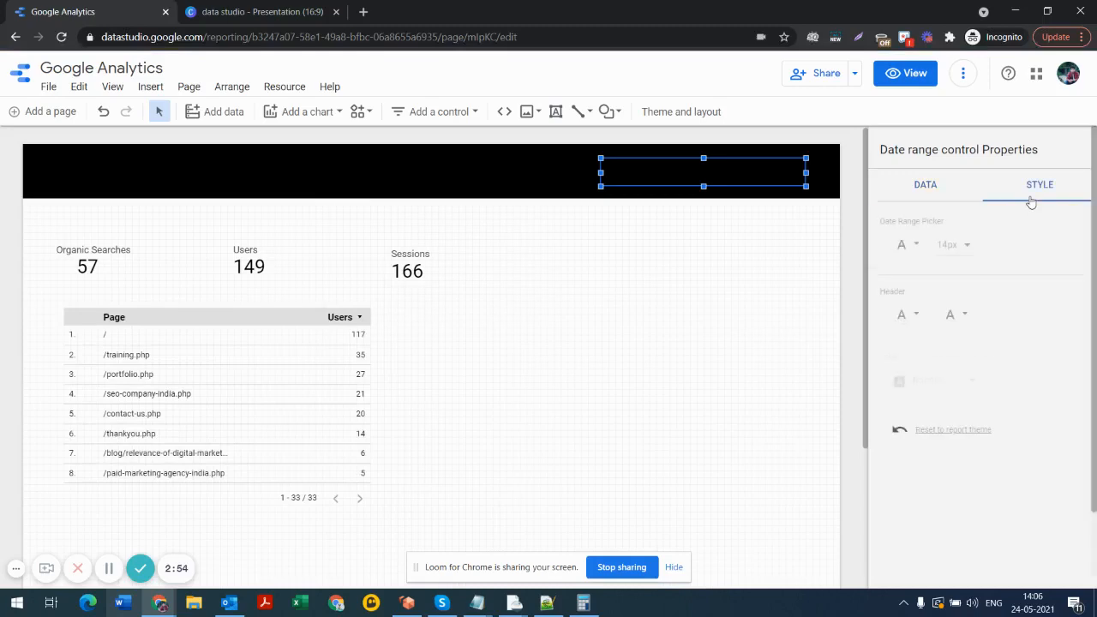
pyautogui.scroll(-1, 924, 388)
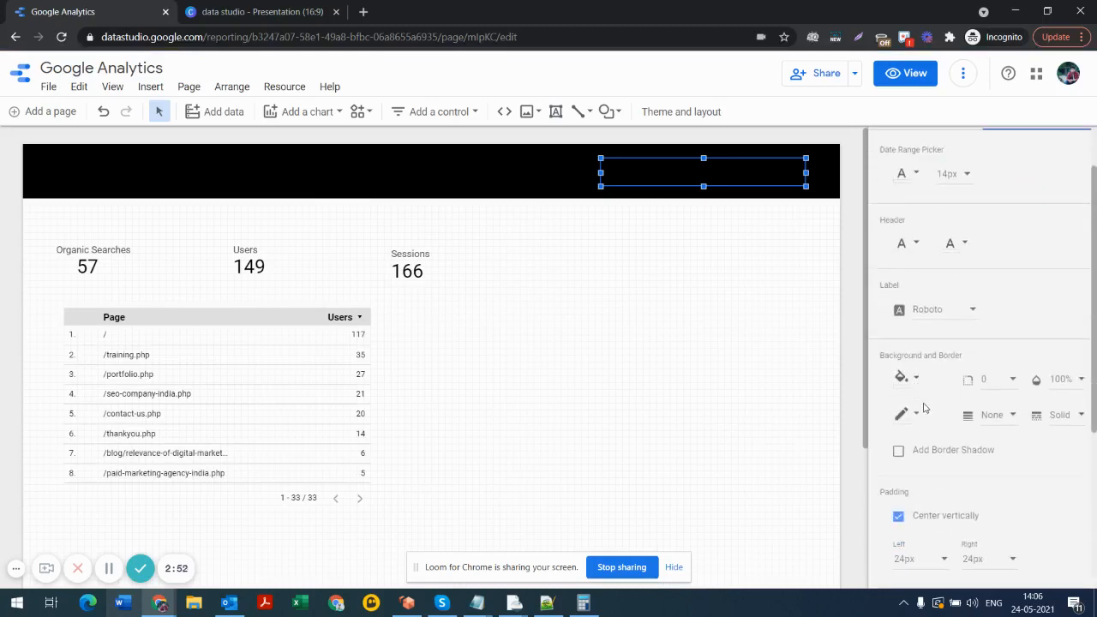
pyautogui.click(914, 381)
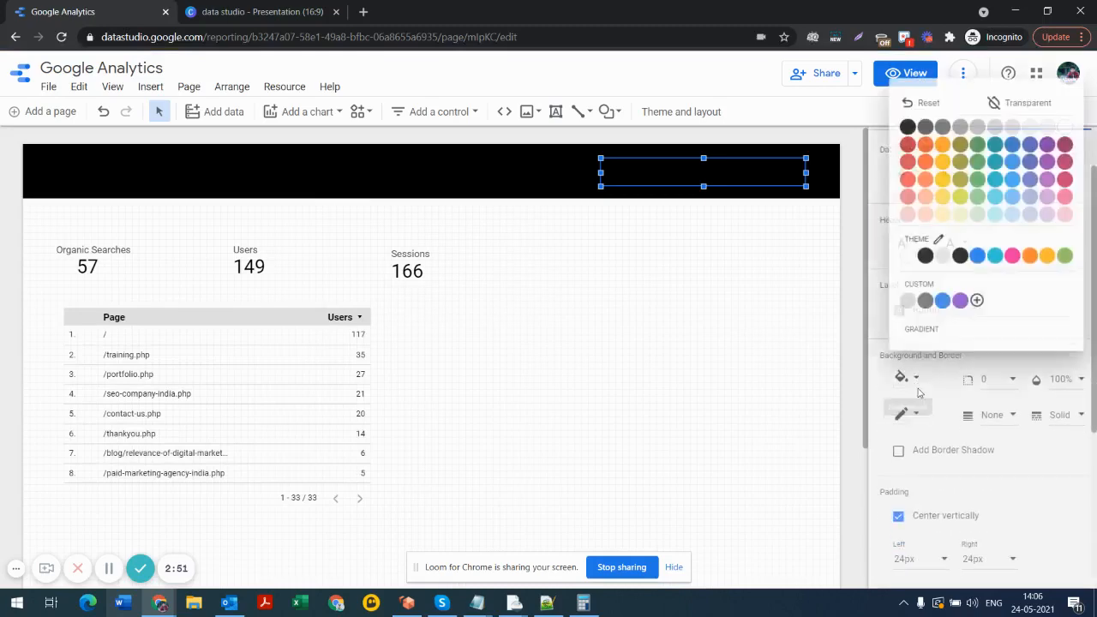
pyautogui.click(902, 258)
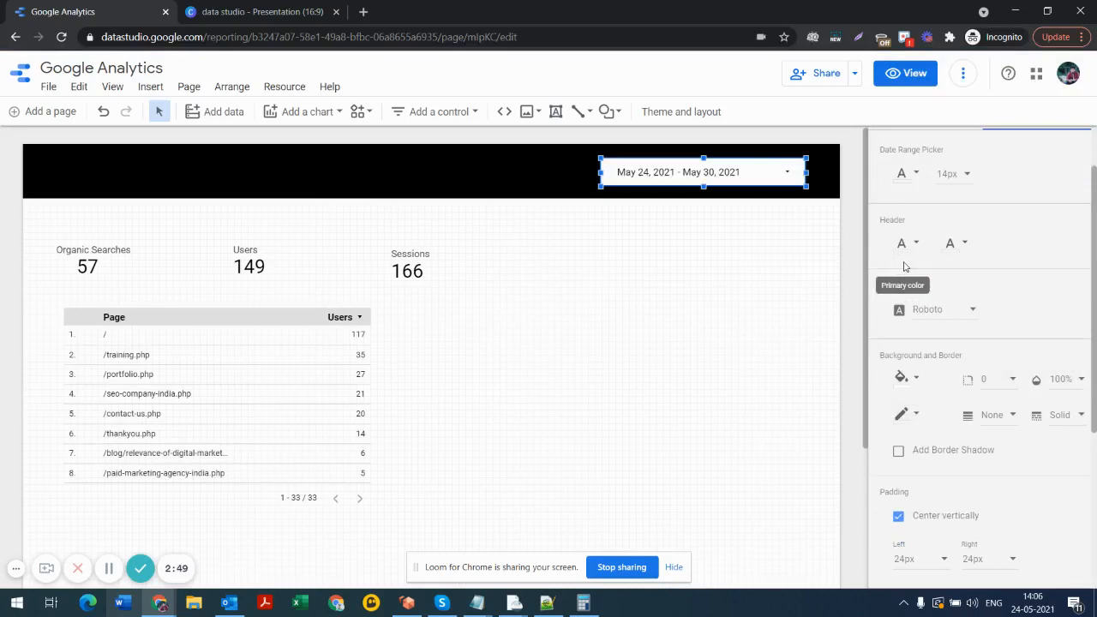
pyautogui.click(664, 257)
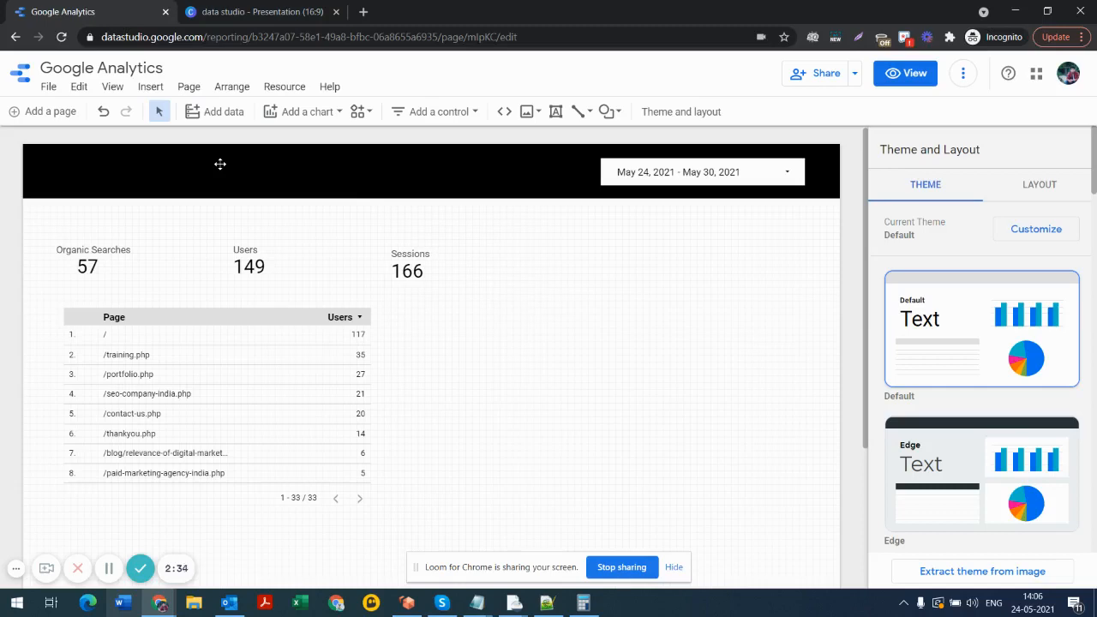
# Step: Insert a pie chart to the right of the table, enlarge it and align its upper edge with the table
pyautogui.click(150, 86)
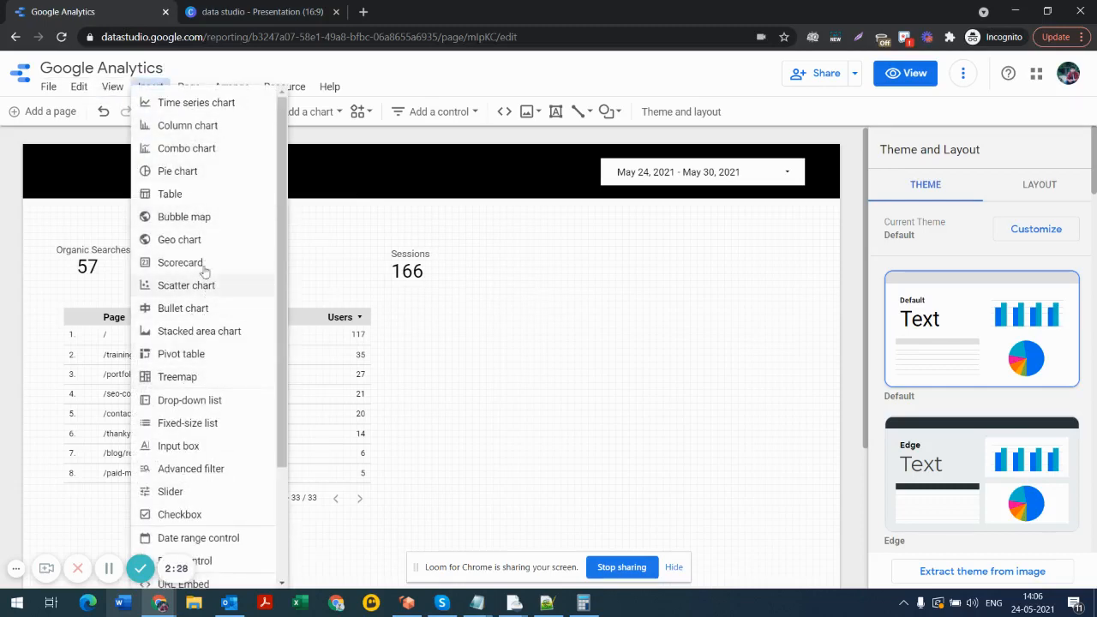
pyautogui.click(196, 170)
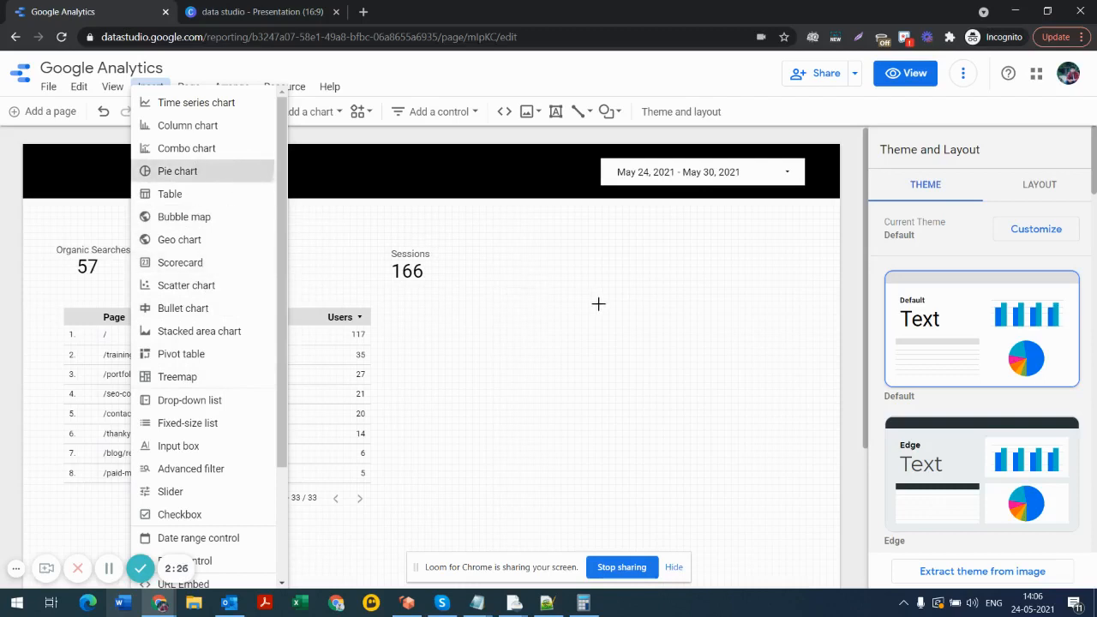
pyautogui.click(536, 314)
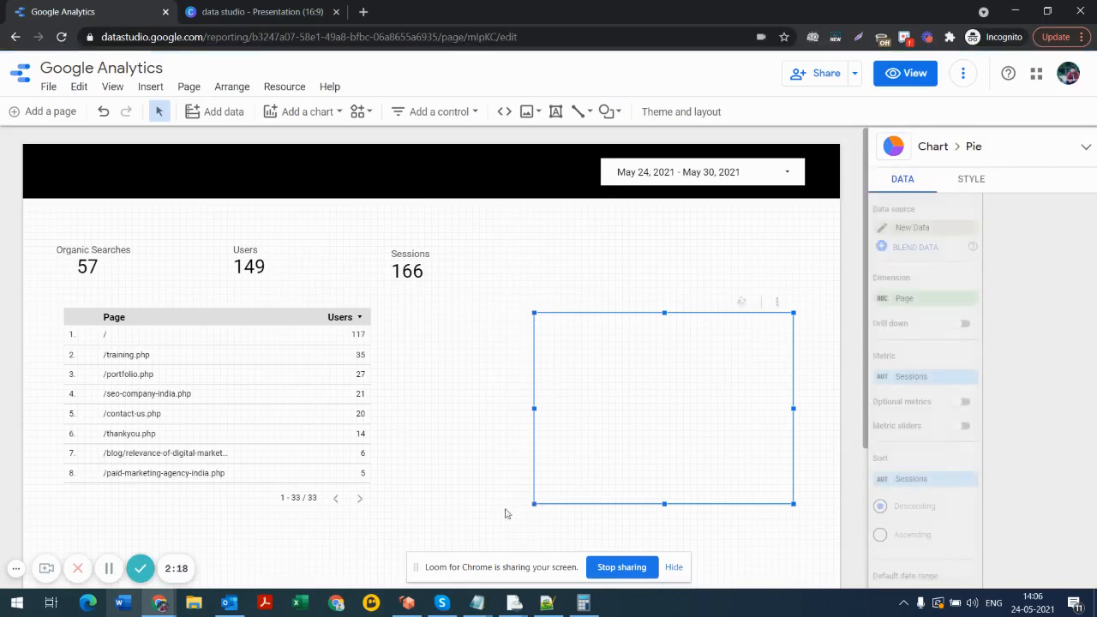
pyautogui.moveTo(505, 514); pyautogui.dragTo(490, 512)
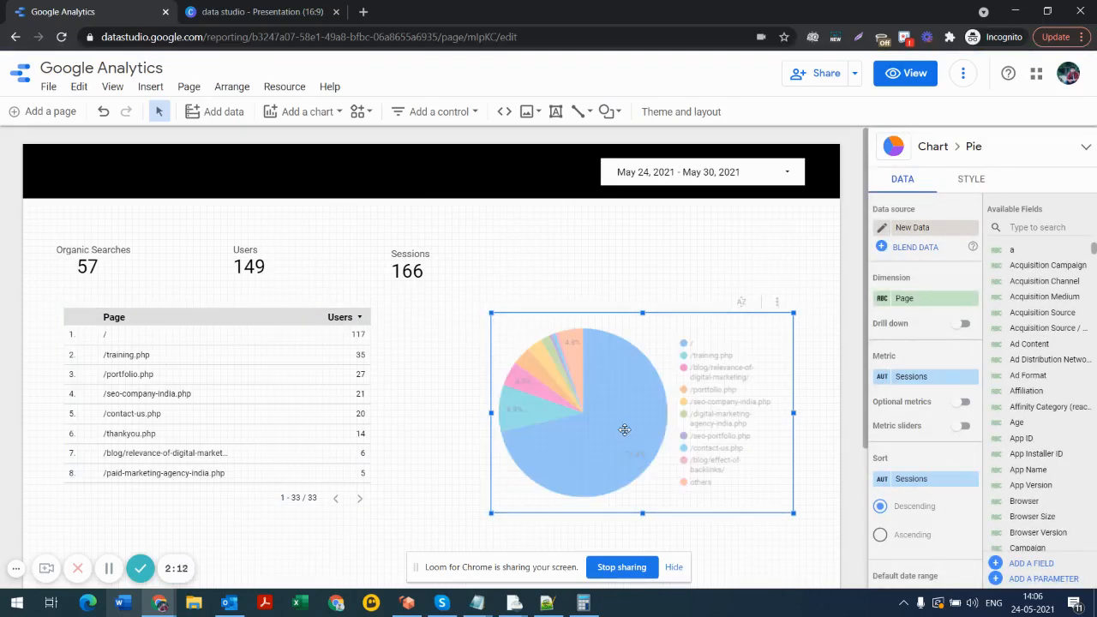
pyautogui.moveTo(626, 430); pyautogui.dragTo(621, 425)
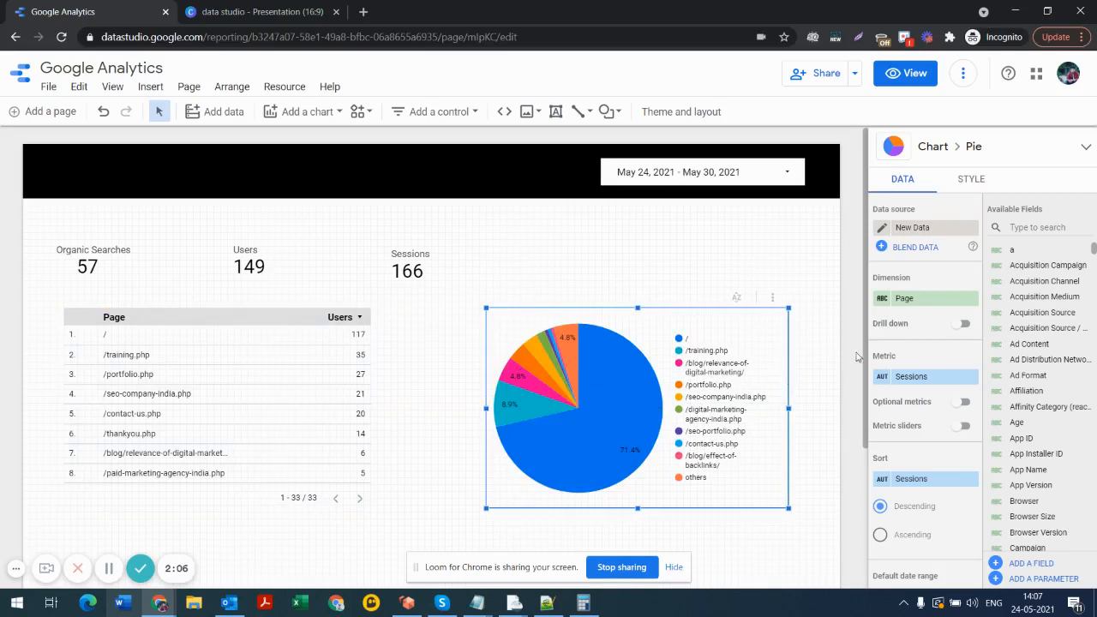
# Step: Set the pie chart's dimension to Default Channel Grouping
pyautogui.click(927, 298)
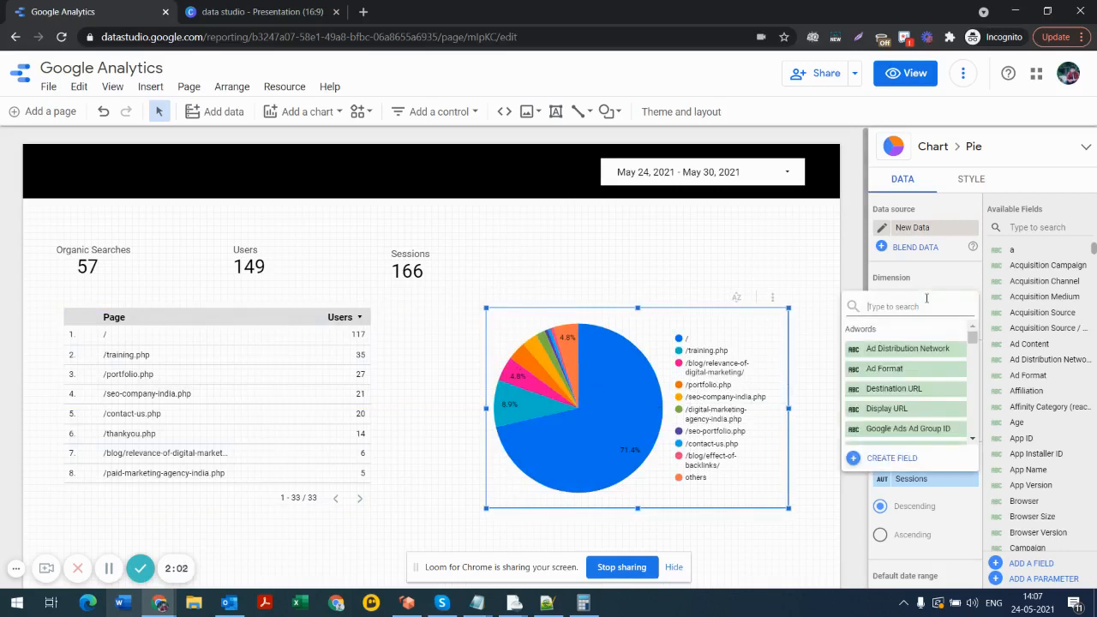
pyautogui.write('chann')
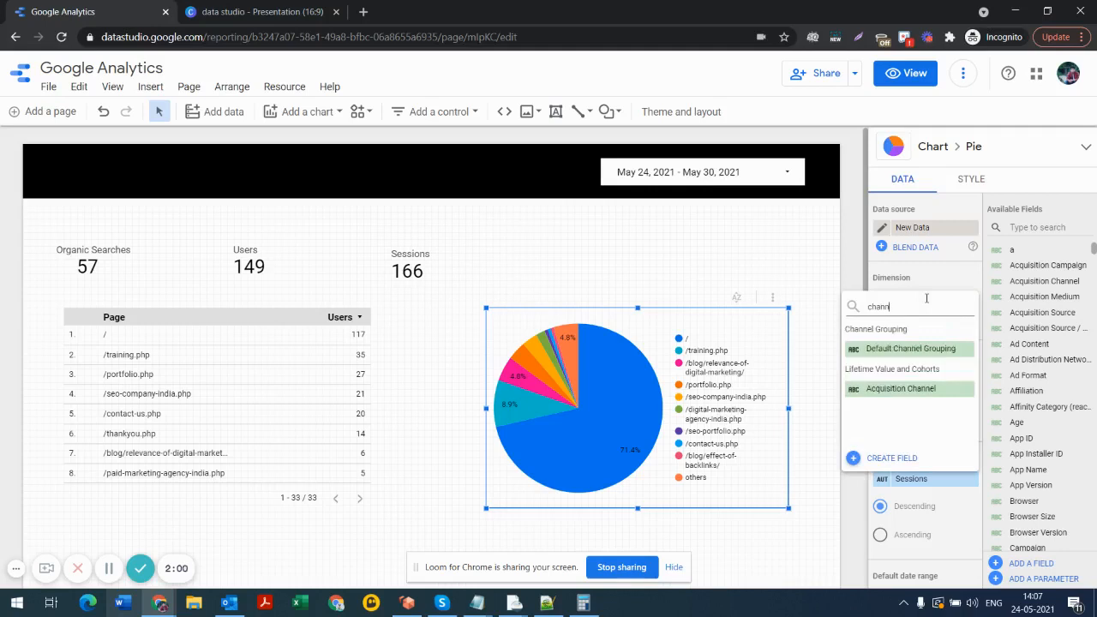
pyautogui.click(916, 352)
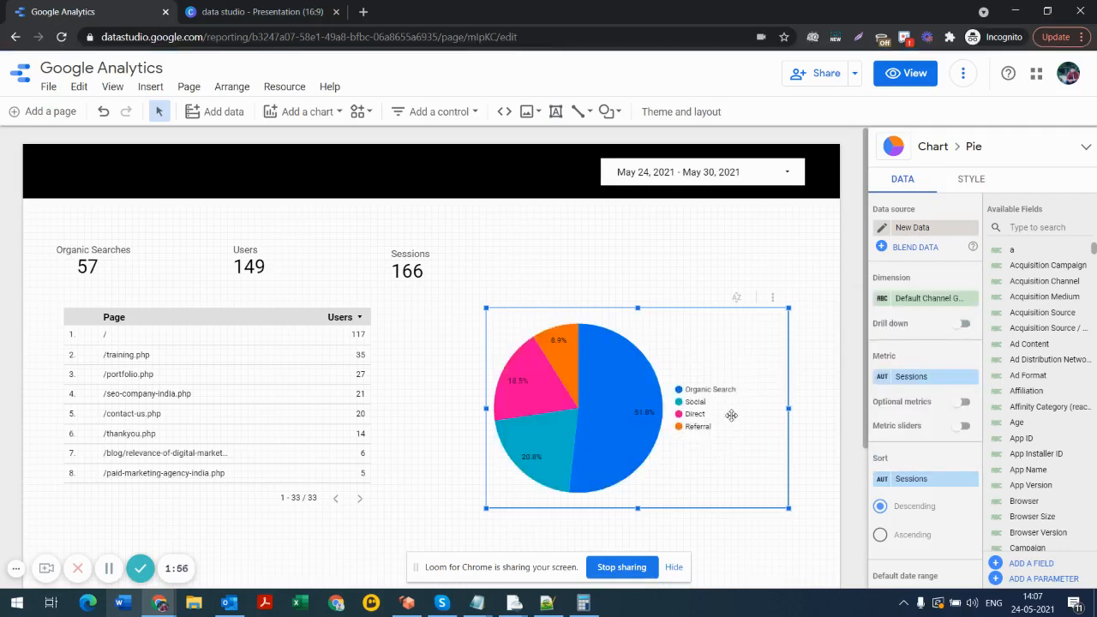
# Step: Set the pie chart's metric to Users
pyautogui.click(929, 377)
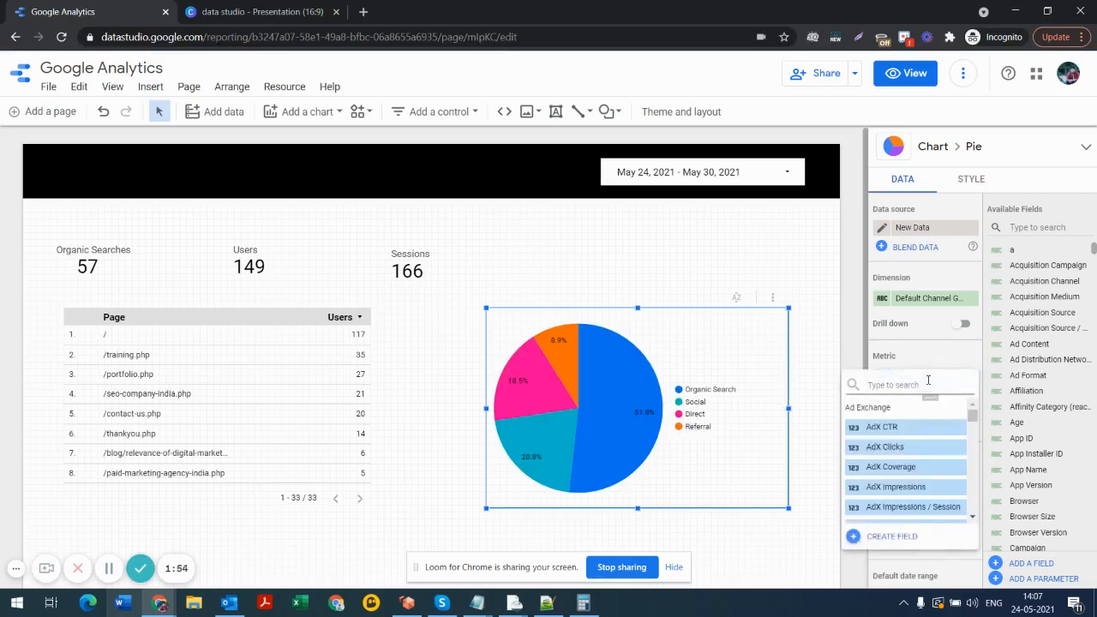
pyautogui.write('users')
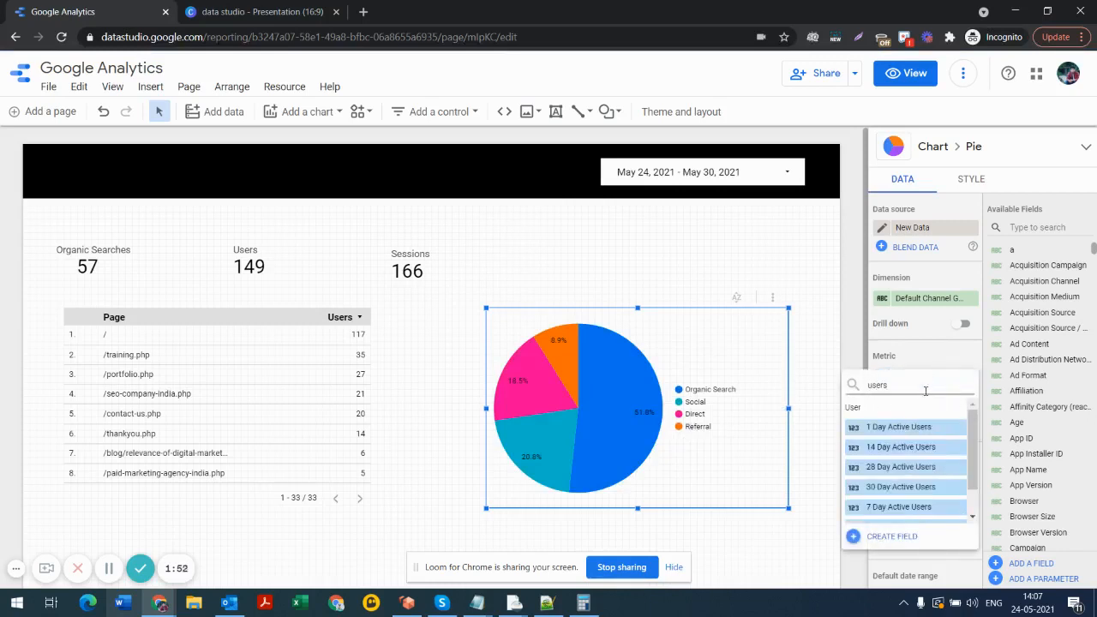
pyautogui.scroll(-2, 909, 473)
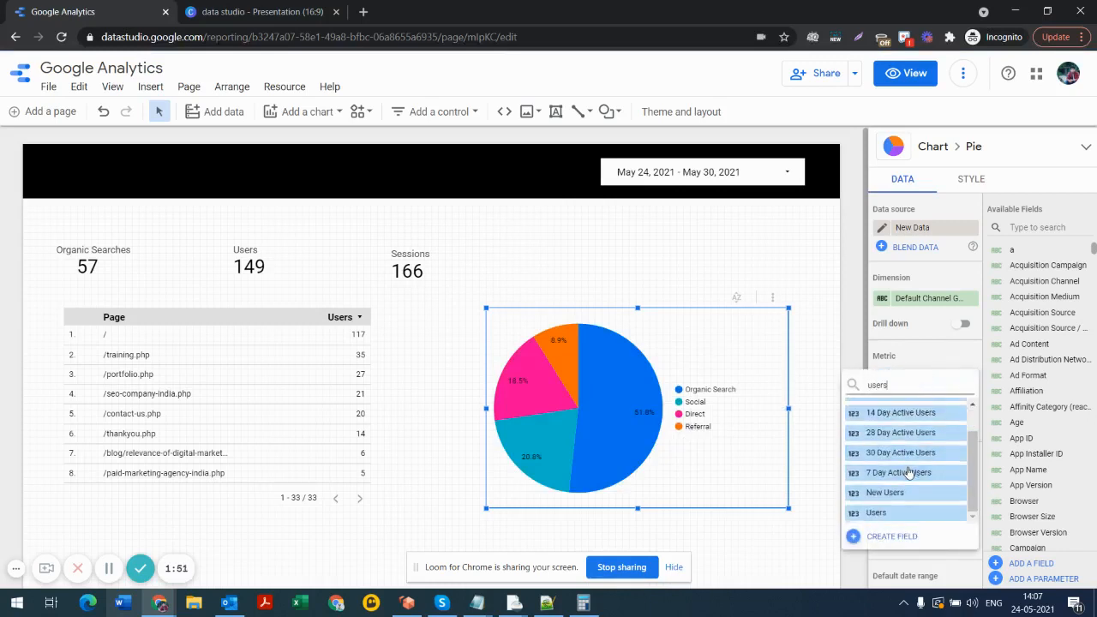
pyautogui.click(908, 514)
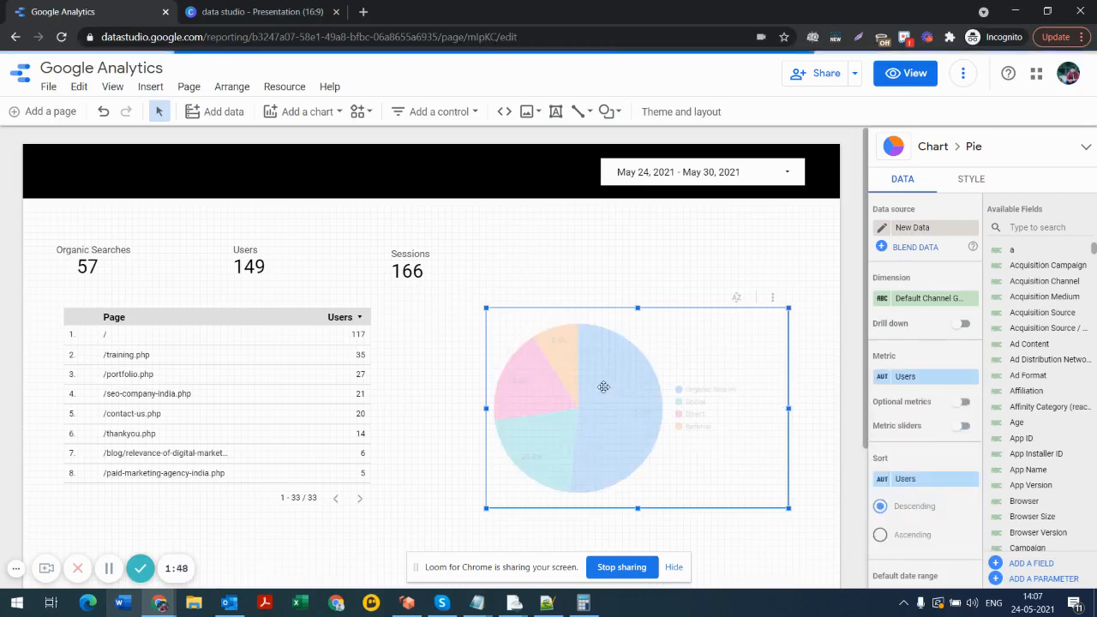
pyautogui.scroll(-1, 461, 373)
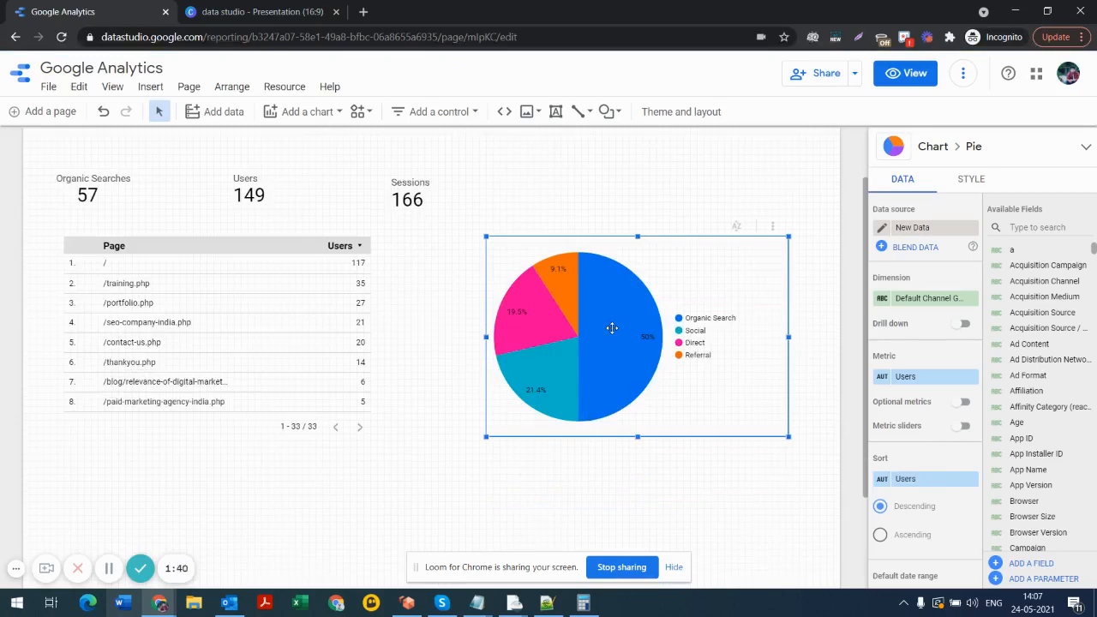
pyautogui.scroll(1, 612, 329)
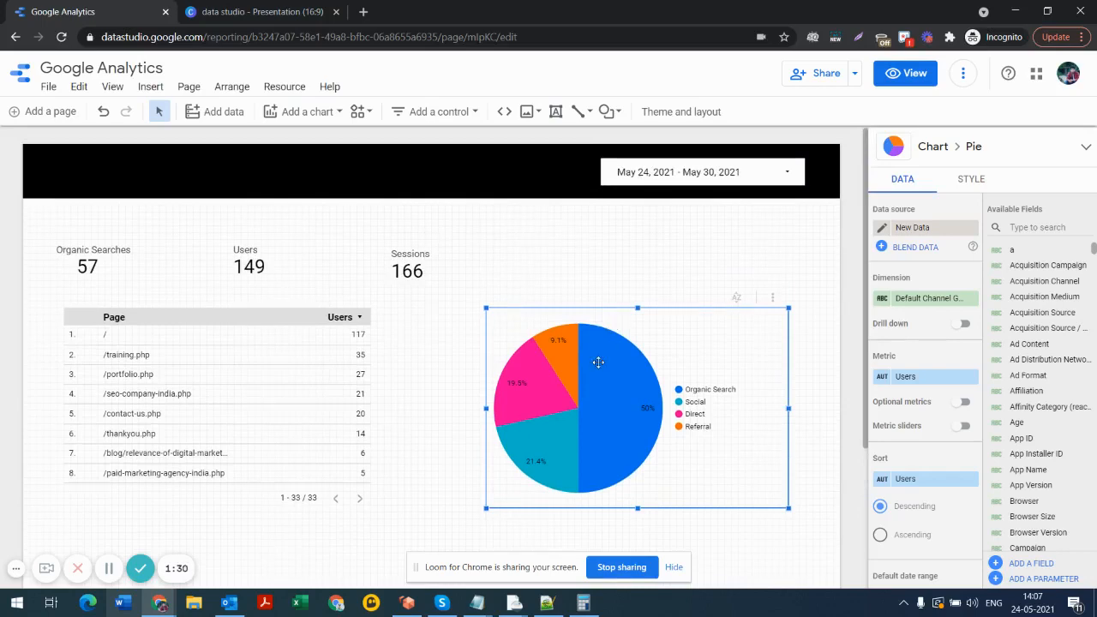
# Step: Look at the report's options for sharing with others, then leave them without inviting anyone
pyautogui.click(820, 74)
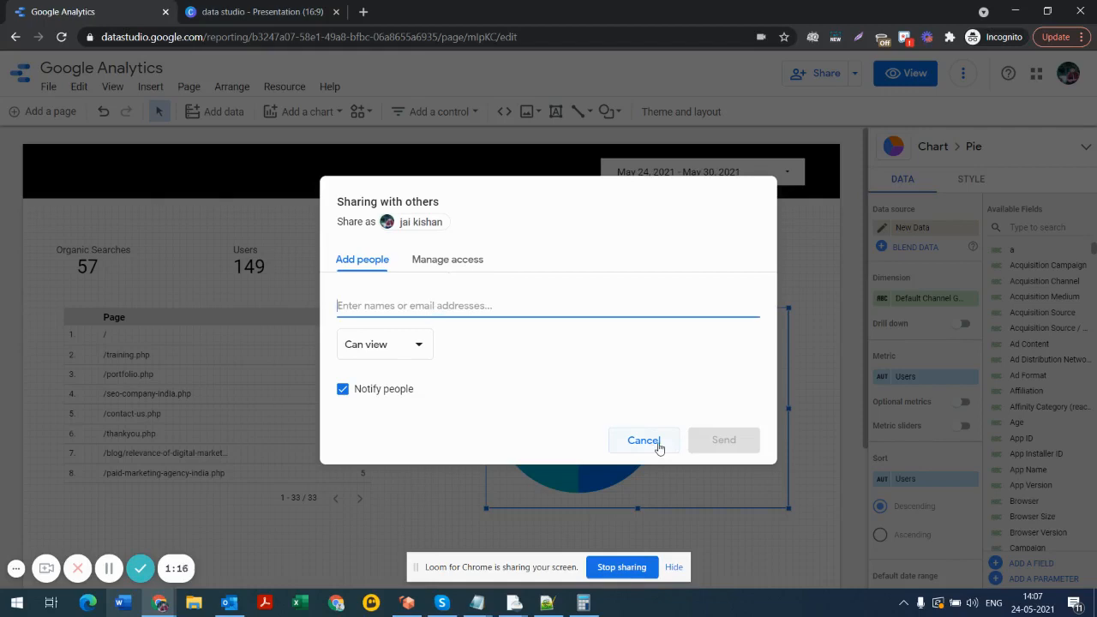
pyautogui.click(659, 448)
pyautogui.scroll(-3, 359, 378)
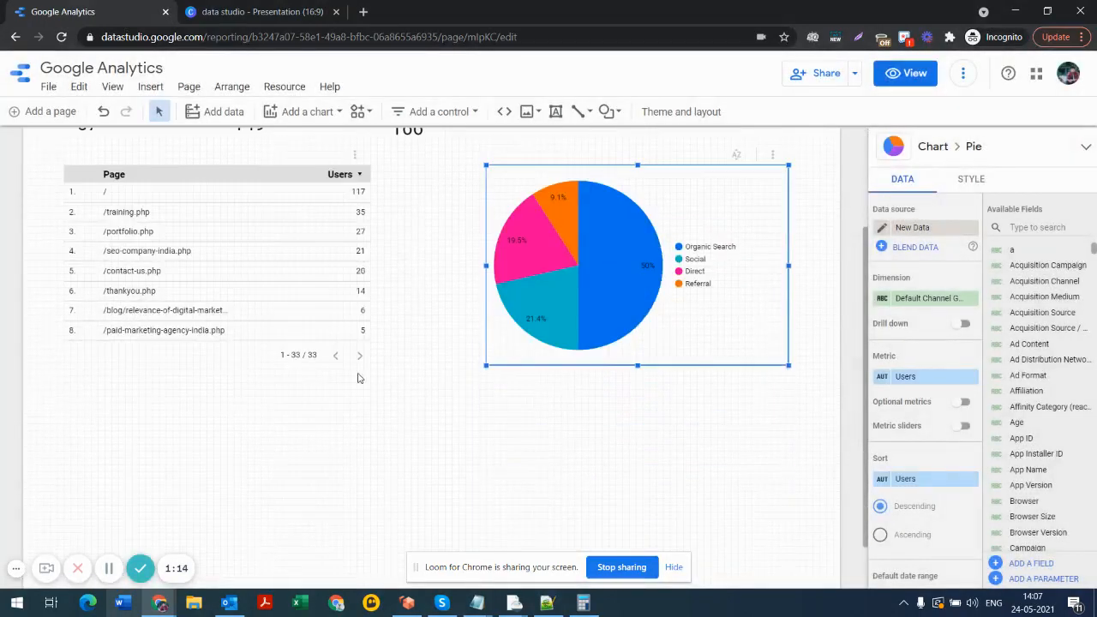
pyautogui.scroll(3, 499, 384)
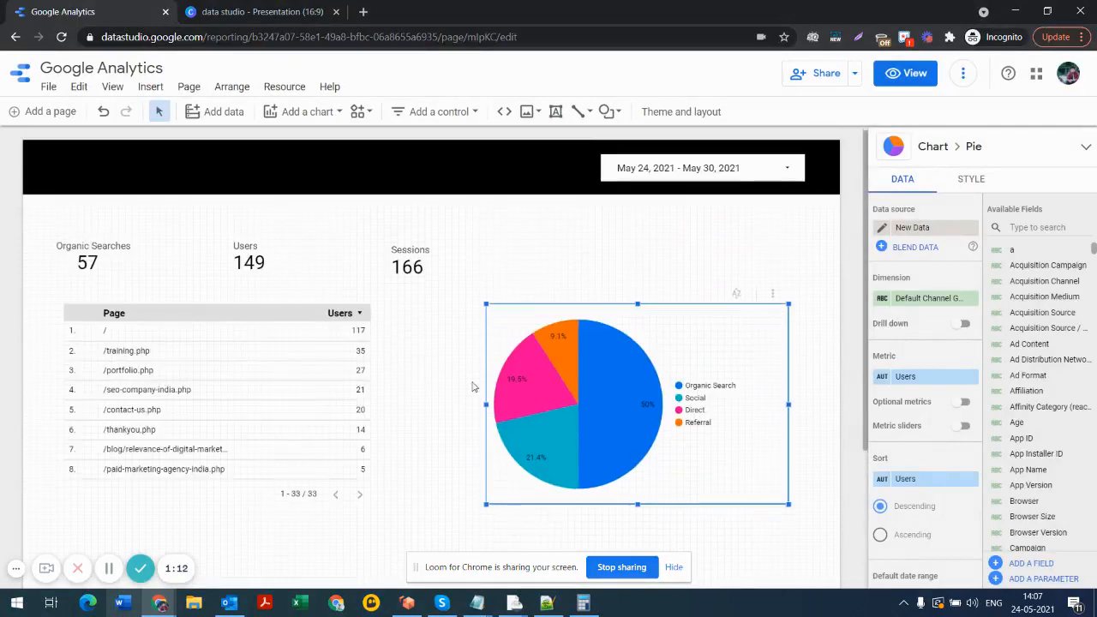
pyautogui.click(151, 87)
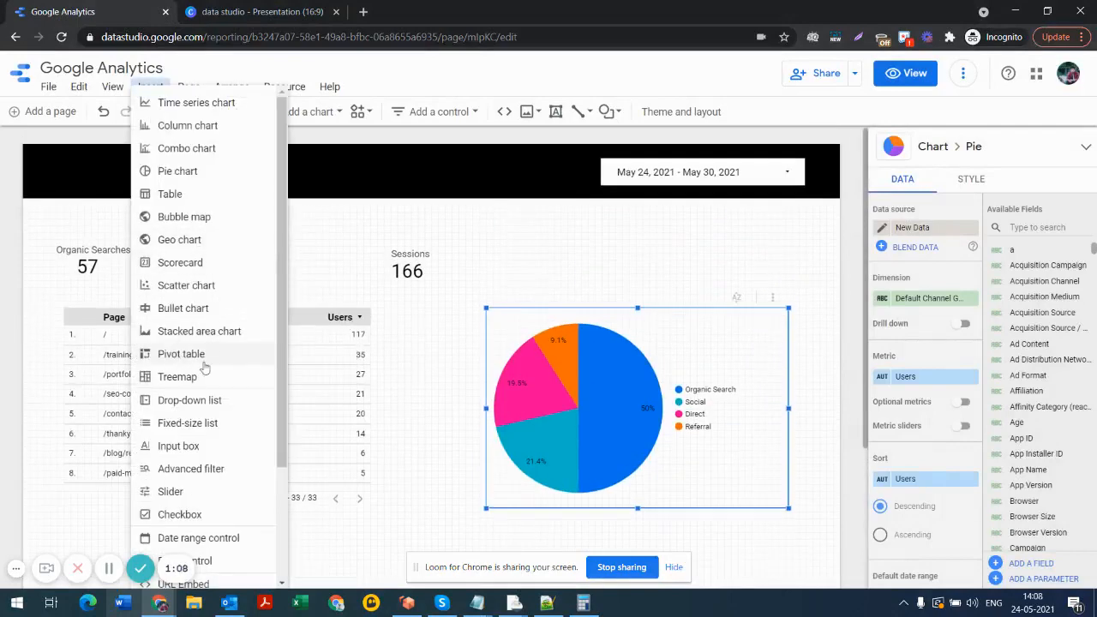
pyautogui.scroll(-2, 203, 382)
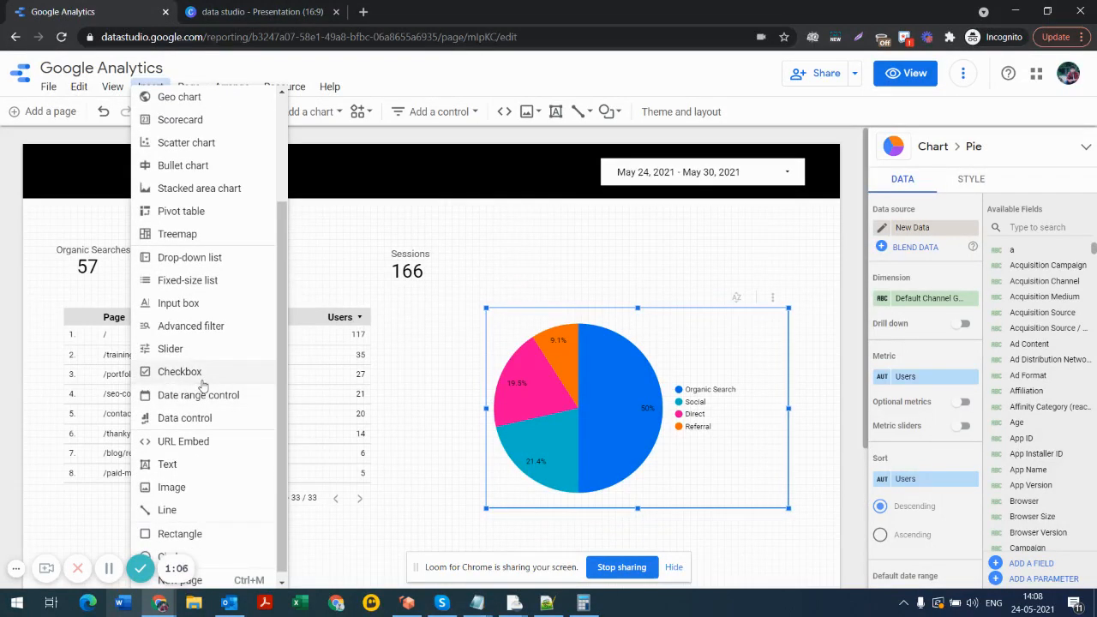
pyautogui.scroll(3, 206, 386)
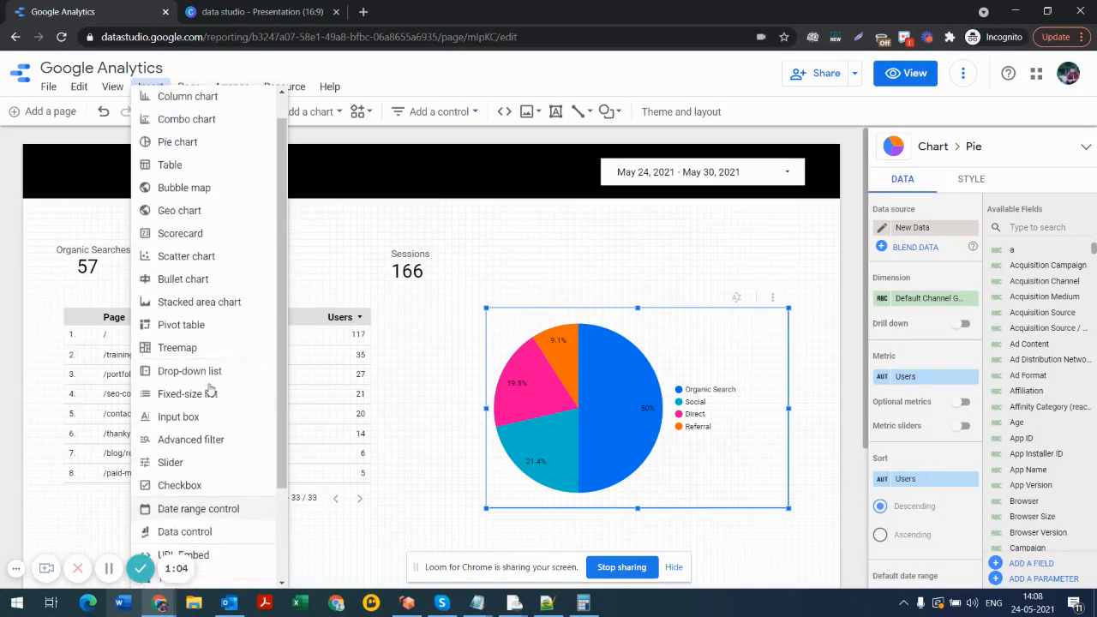
pyautogui.click(470, 261)
pyautogui.scroll(-3, 300, 304)
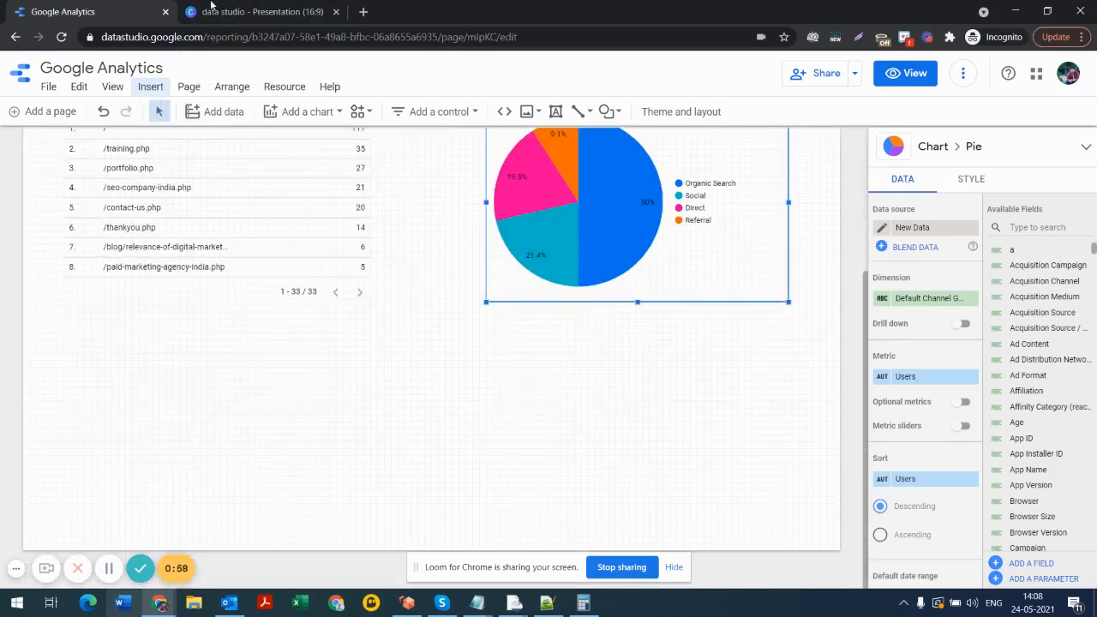
pyautogui.click(224, 11)
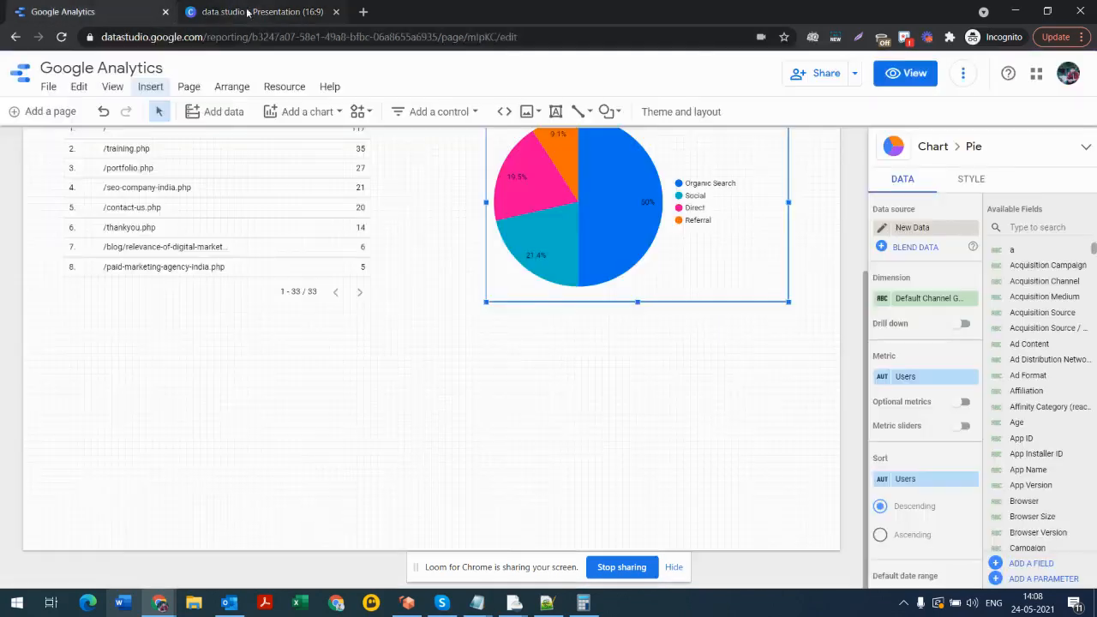
pyautogui.click(120, 12)
pyautogui.moveTo(205, 37); pyautogui.dragTo(91, 37)
pyautogui.hotkey('ctrl', 'c')
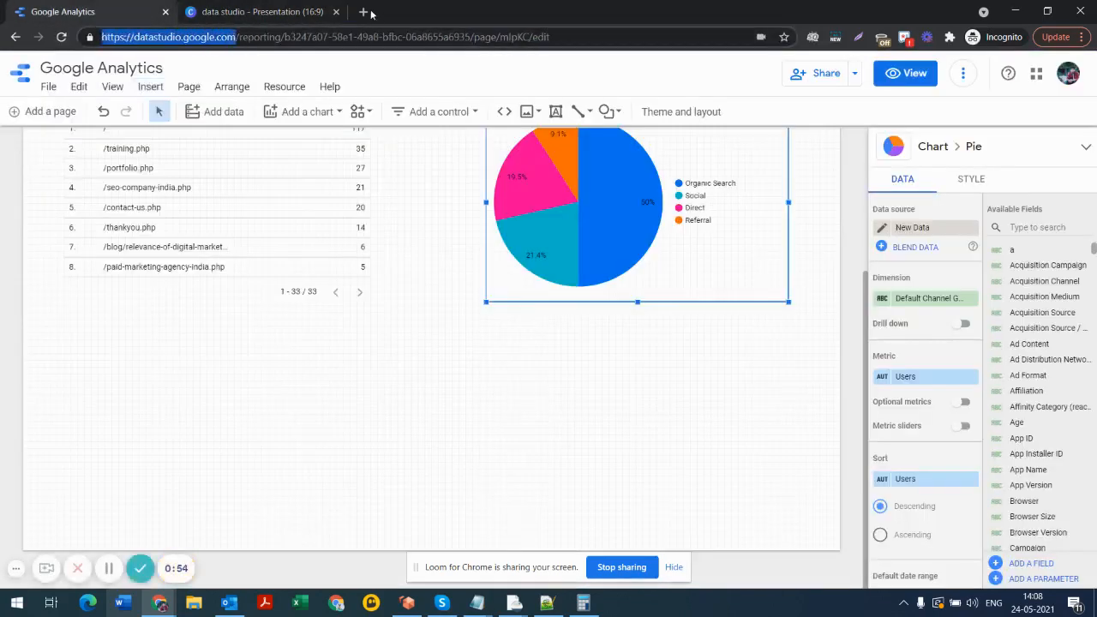
pyautogui.click(367, 12)
pyautogui.hotkey('ctrl', 'v')
pyautogui.press('Return')
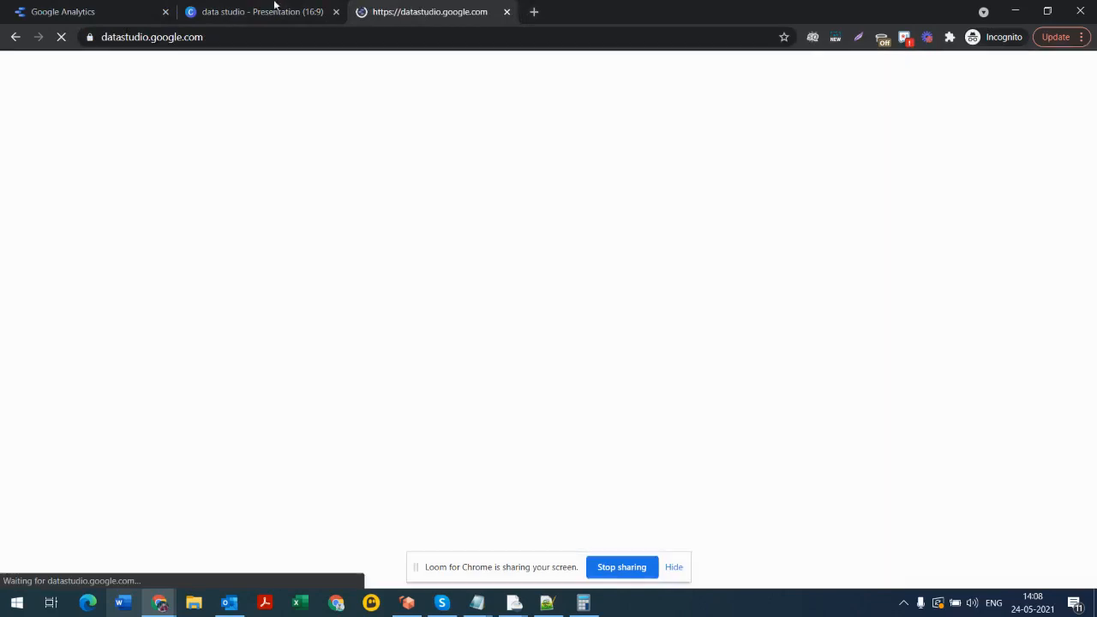
pyautogui.moveTo(370, 12); pyautogui.dragTo(251, 9)
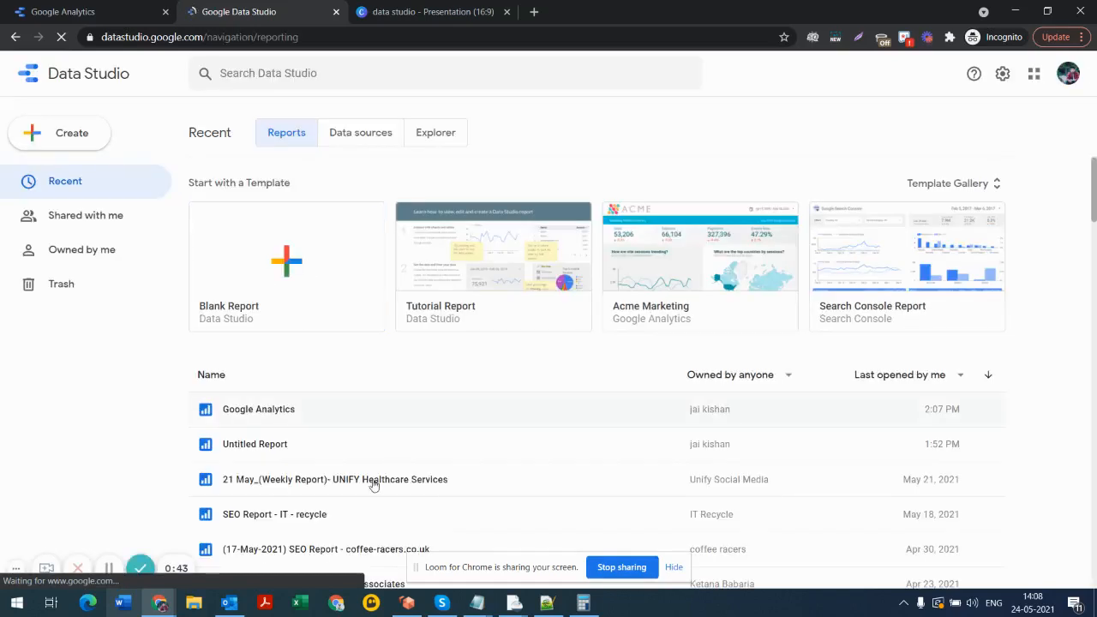
# Step: Open the 21 May weekly report for UNIFY Healthcare Services and examine the stats, traffic and countries sections of its Overall Analytics page
pyautogui.click(374, 485)
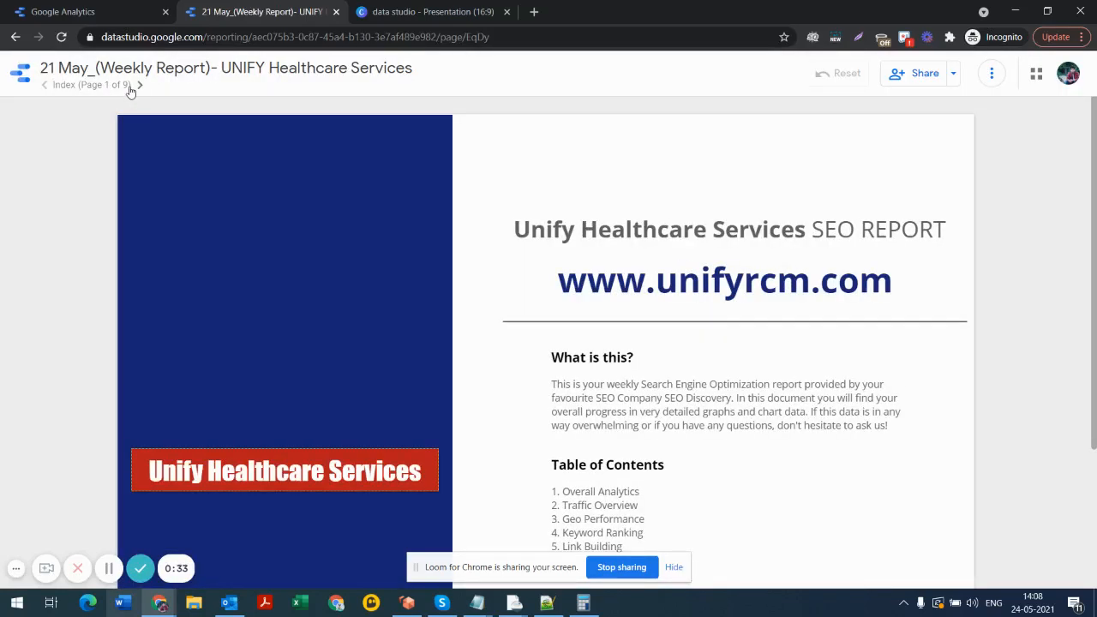
pyautogui.click(140, 86)
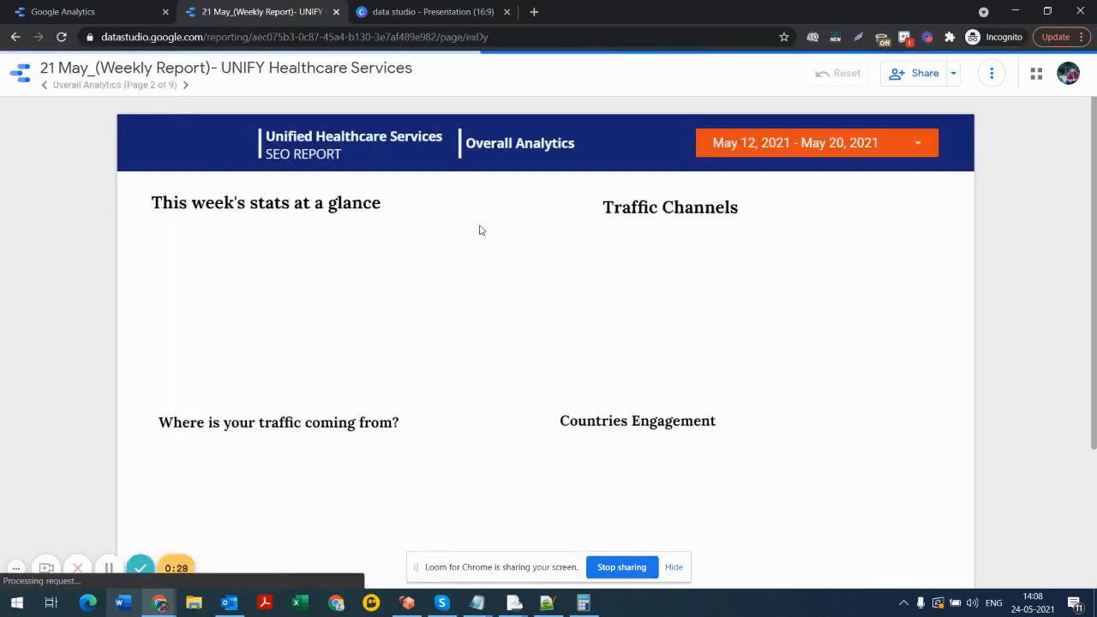
pyautogui.scroll(-1, 476, 228)
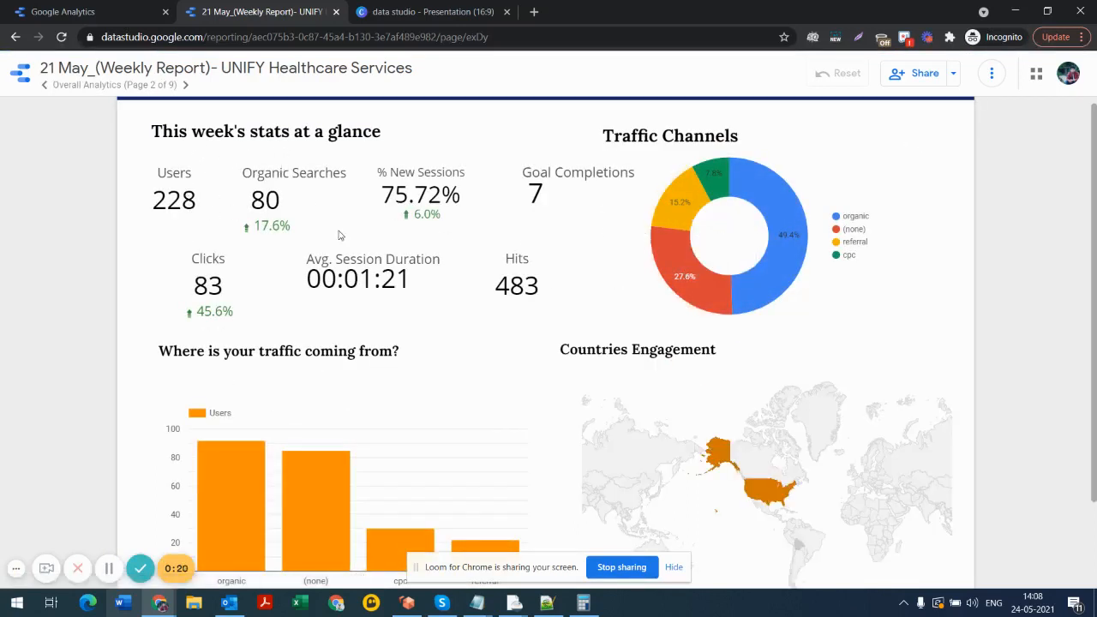
pyautogui.moveTo(188, 131); pyautogui.dragTo(290, 150)
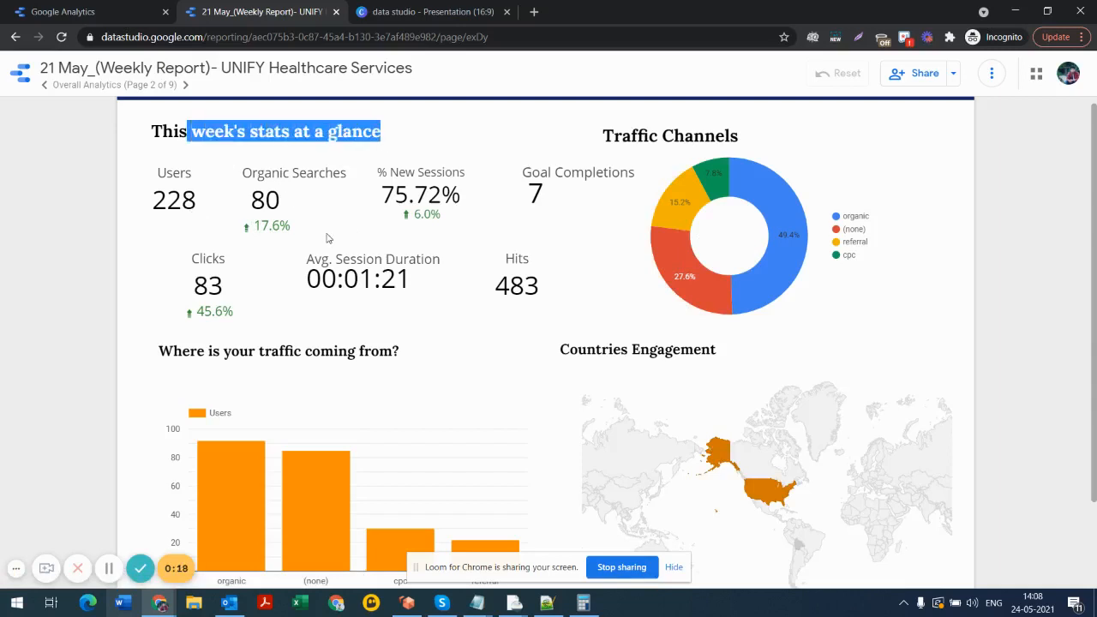
pyautogui.scroll(-1, 327, 238)
pyautogui.moveTo(213, 280); pyautogui.dragTo(335, 358)
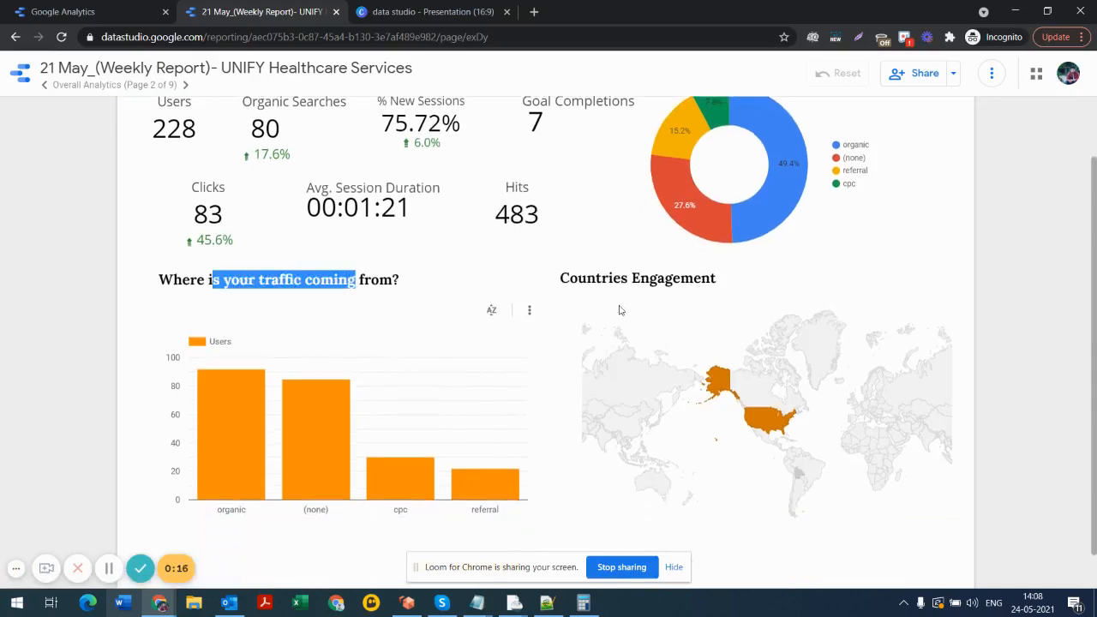
pyautogui.moveTo(579, 278); pyautogui.dragTo(705, 280)
pyautogui.scroll(2, 489, 343)
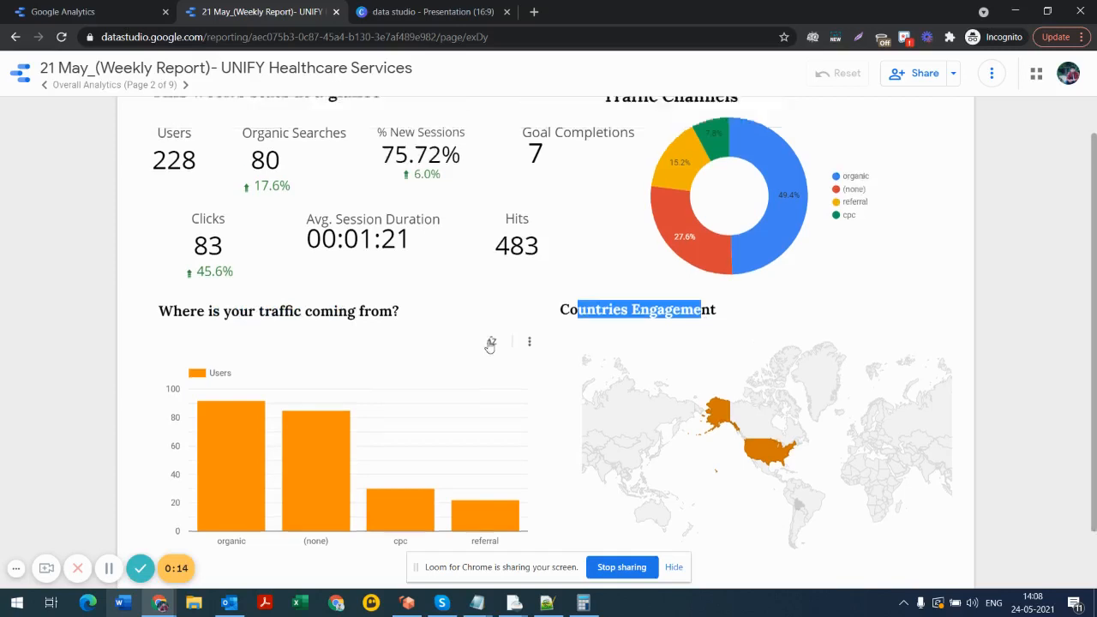